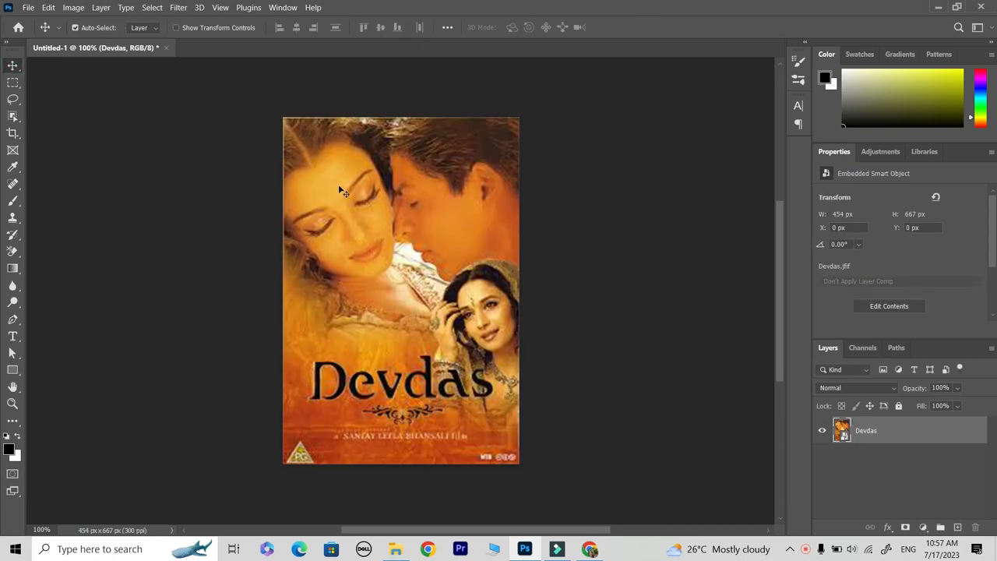
Step: Rasterize the Devdas smart object layer into a pixel layer
{"action": "left_click", "coordinate": [358, 224]}
{"action": "right_click", "coordinate": [869, 436]}
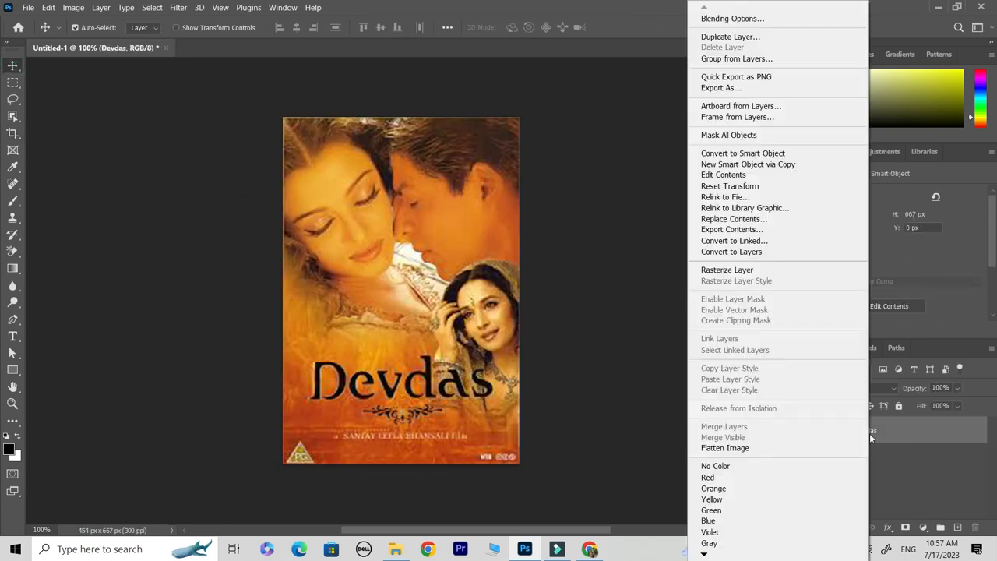
{"action": "left_click", "coordinate": [763, 271]}
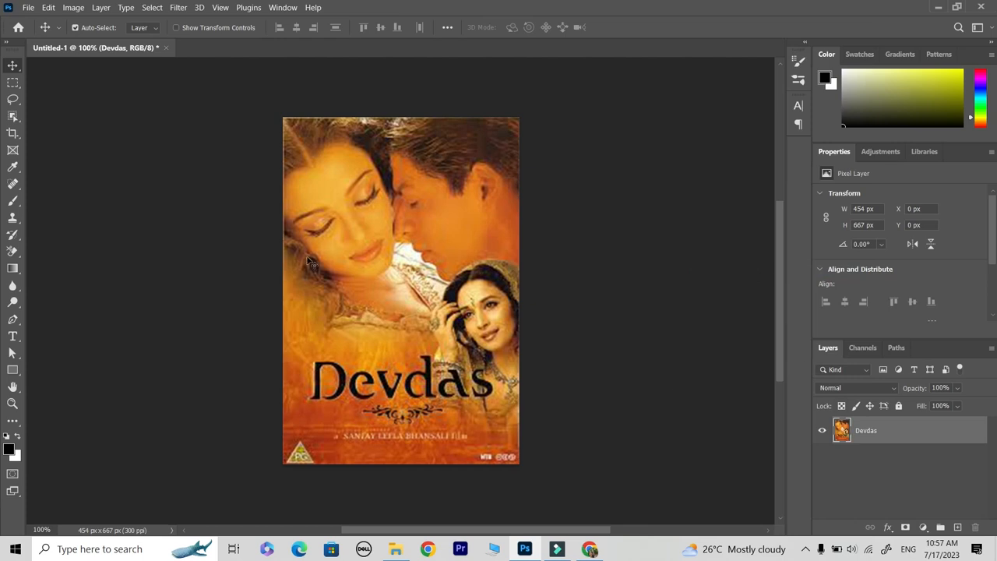
Step: Resize the poster image to a width of 0.5 inches, keeping its proportions
{"action": "left_click", "coordinate": [73, 7]}
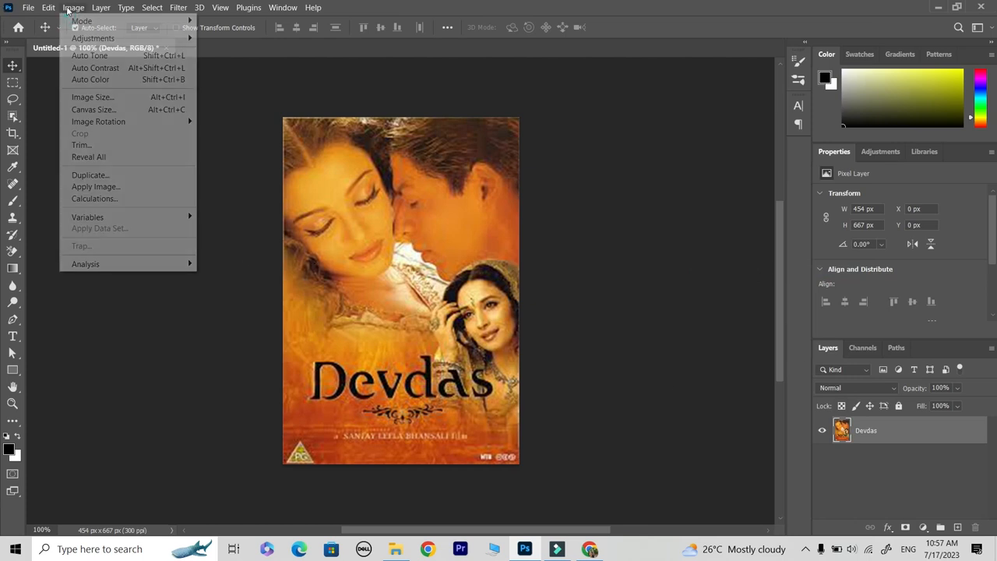
{"action": "left_click", "coordinate": [111, 97]}
{"action": "left_click_drag", "start_coordinate": [505, 78], "coordinate": [697, 138]}
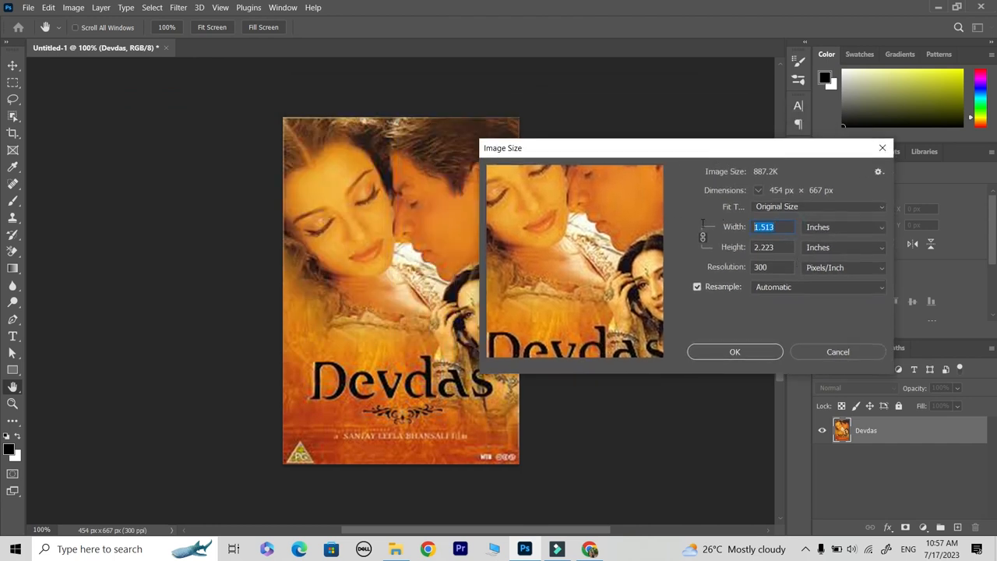
{"action": "type", "text": "0.5"}
{"action": "left_click", "coordinate": [734, 353]}
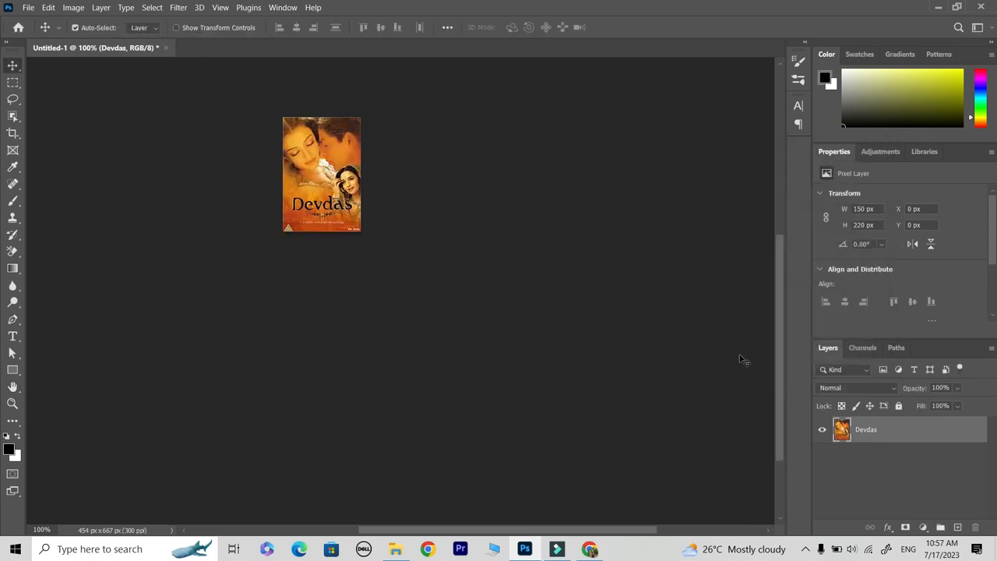
{"action": "left_click_drag", "start_coordinate": [333, 221], "coordinate": [404, 299]}
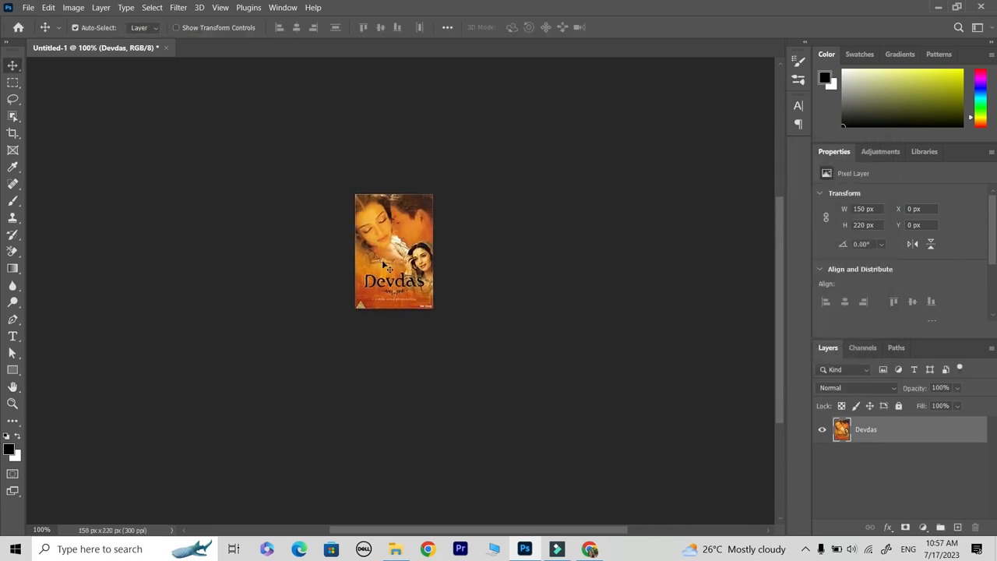
{"action": "left_click", "coordinate": [12, 404]}
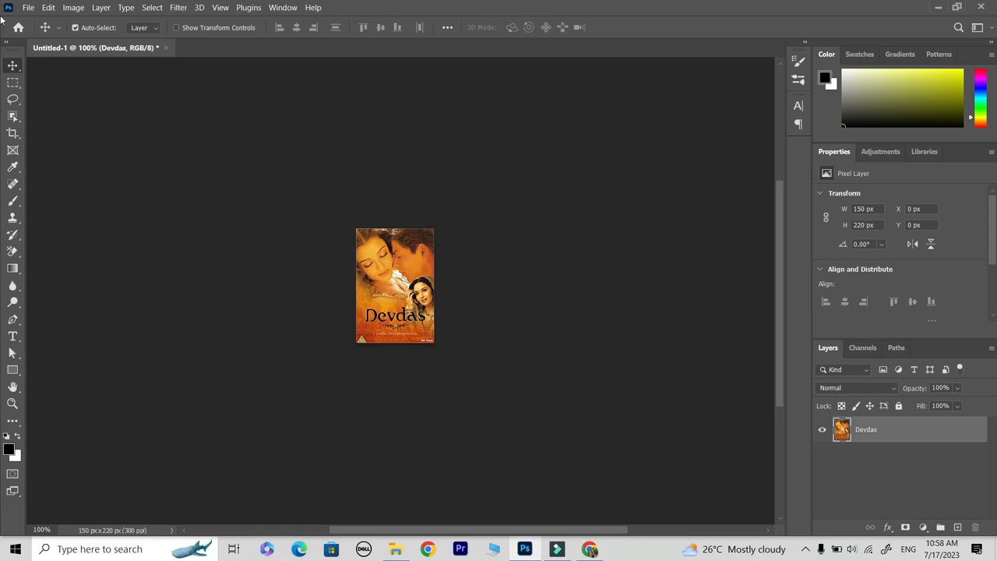
Step: Export the resized poster as a JPG named "Devdas 1" on the Desktop and open the exported file
{"action": "left_click", "coordinate": [29, 8]}
{"action": "mouse_move", "coordinate": [82, 202]}
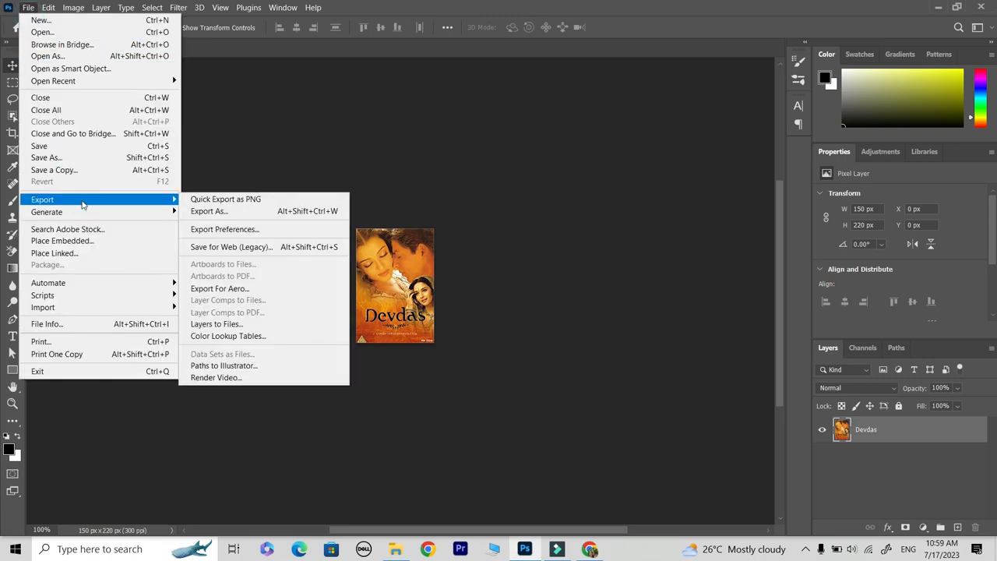
{"action": "left_click", "coordinate": [215, 212]}
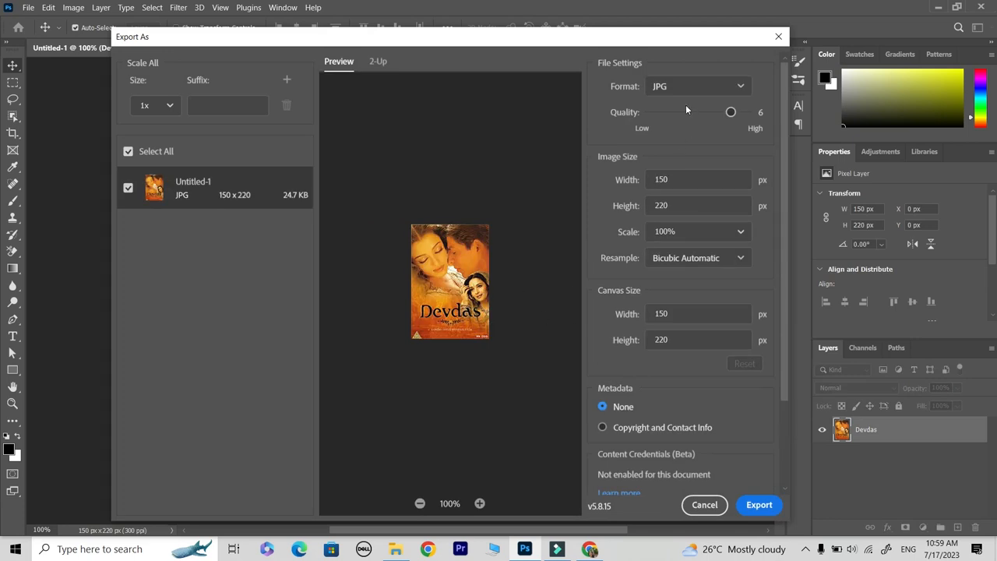
{"action": "left_click", "coordinate": [746, 508]}
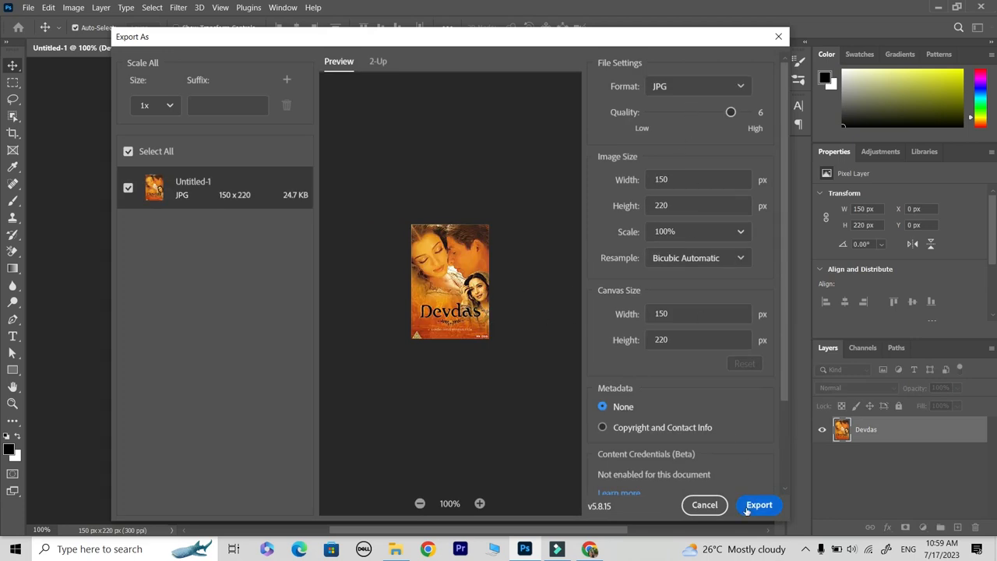
{"action": "left_click", "coordinate": [746, 504]}
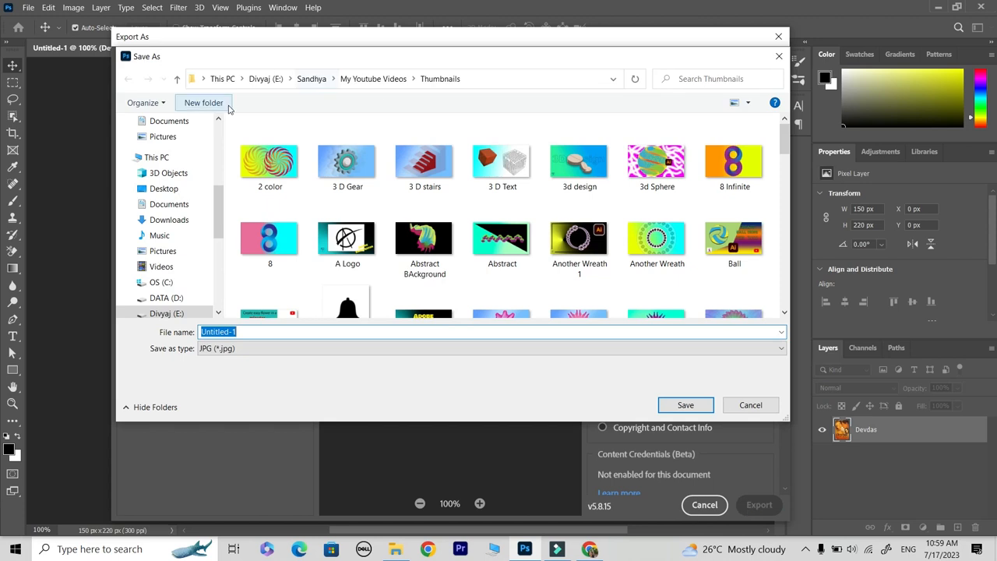
{"action": "left_click", "coordinate": [165, 190]}
{"action": "left_click", "coordinate": [253, 331]}
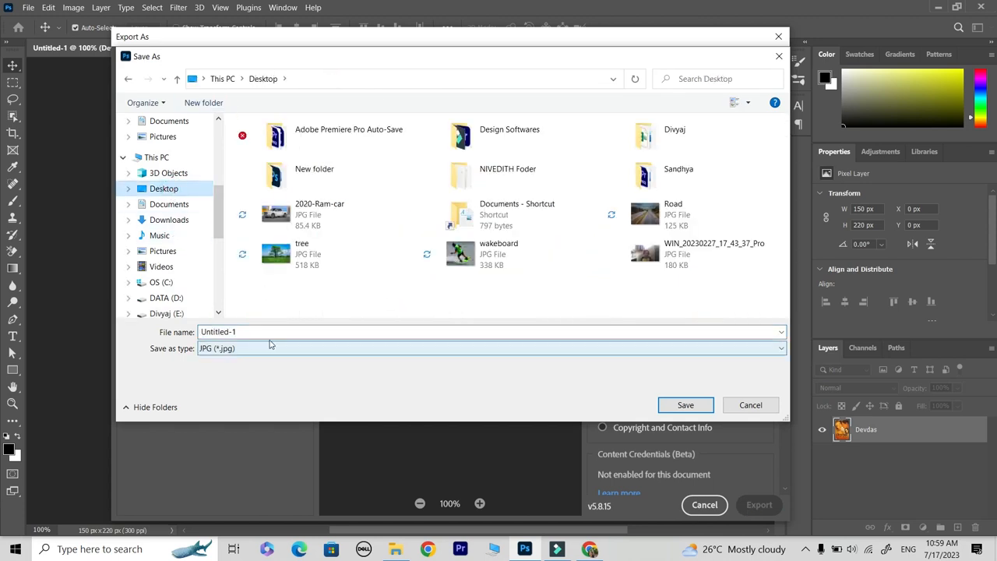
{"action": "double_click", "coordinate": [253, 331]}
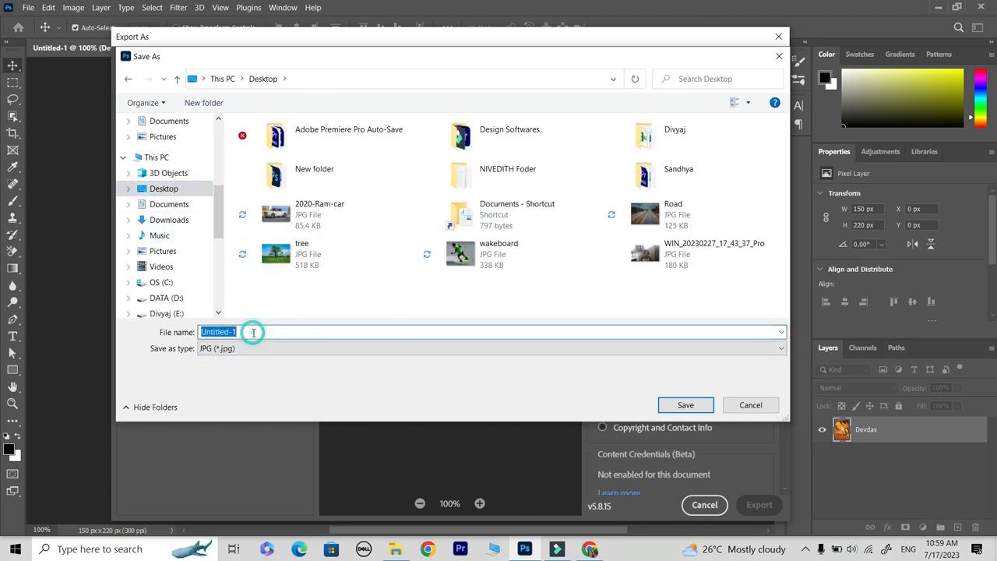
{"action": "type", "text": "Devdas 1"}
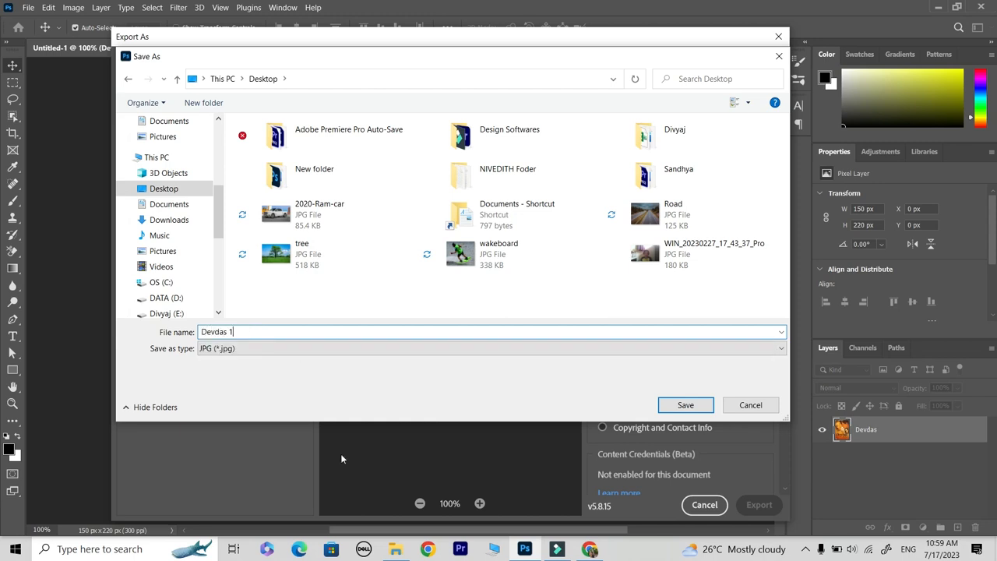
{"action": "left_click", "coordinate": [686, 405]}
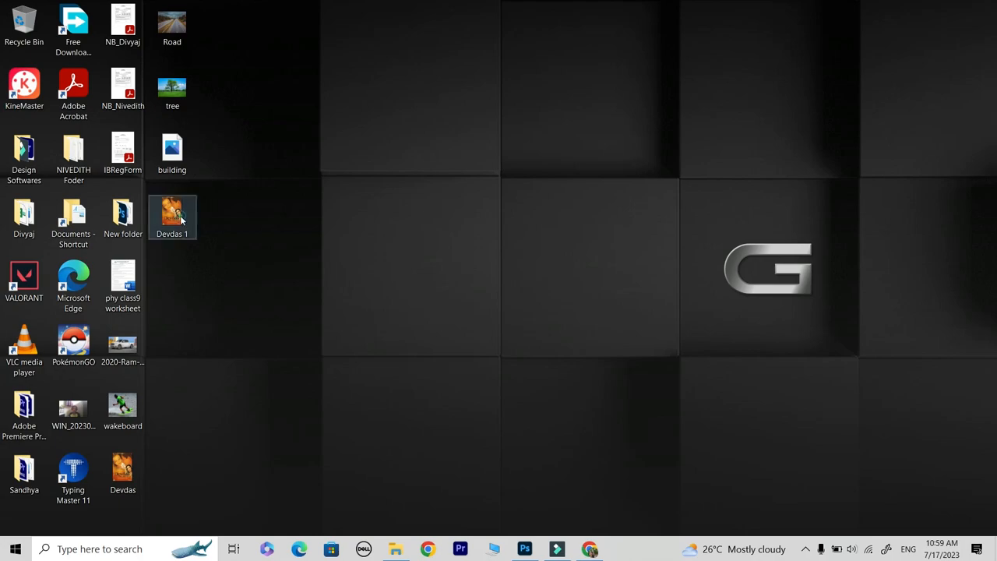
{"action": "double_click", "coordinate": [172, 217]}
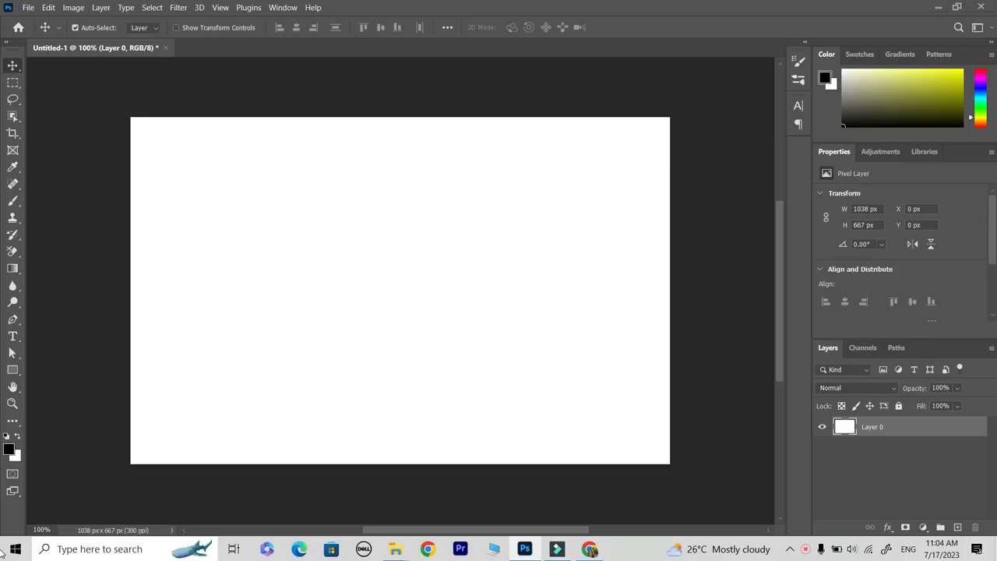
Step: Place the Glowing Ball image from the desktop into the blank document and rasterize its layer
{"action": "left_click", "coordinate": [996, 549]}
{"action": "left_click_drag", "start_coordinate": [174, 277], "coordinate": [331, 278]}
{"action": "left_click", "coordinate": [13, 65]}
{"action": "left_click", "coordinate": [175, 160]}
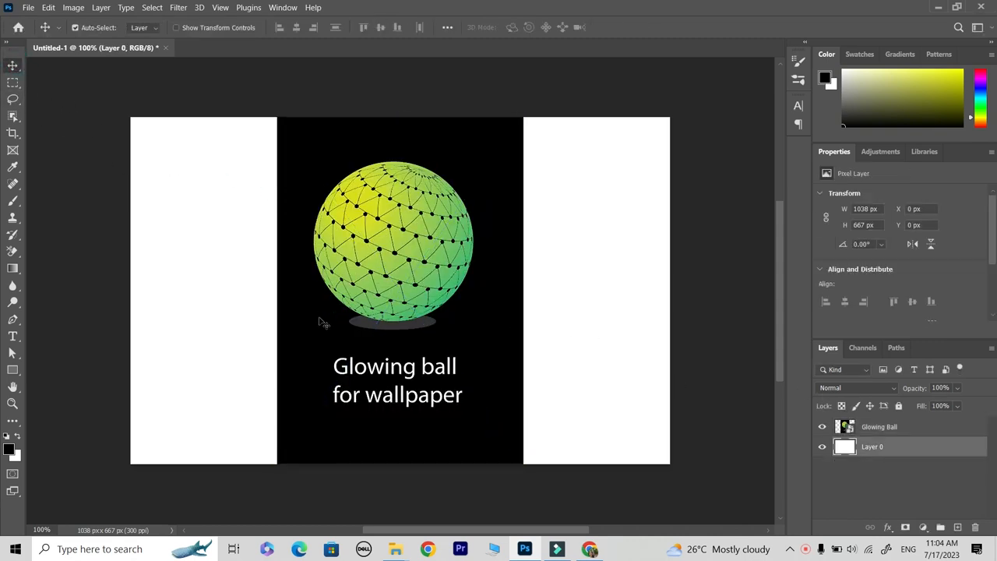
{"action": "left_click", "coordinate": [319, 323]}
{"action": "key", "text": "m"}
{"action": "right_click", "coordinate": [878, 428]}
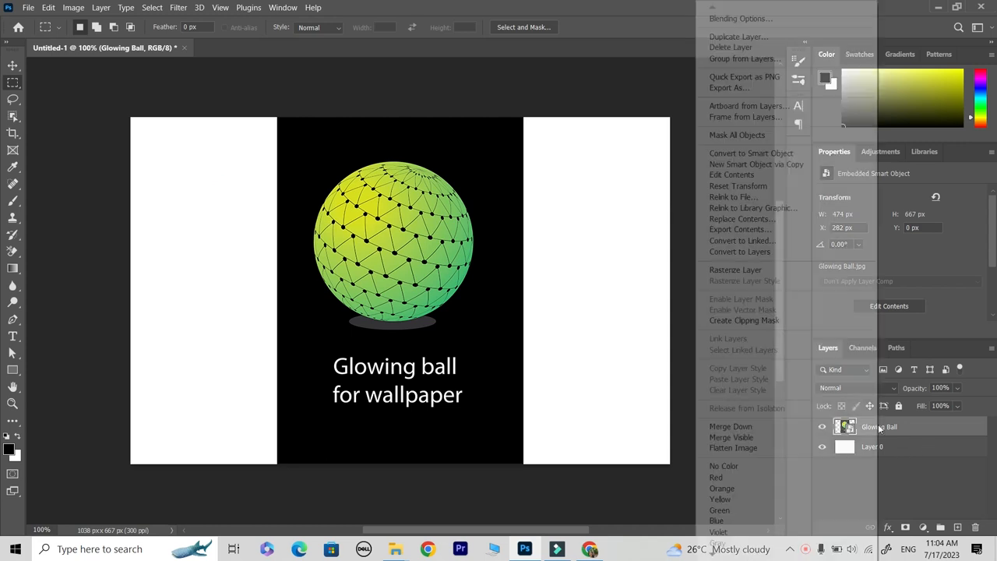
{"action": "left_click", "coordinate": [756, 269]}
Step: Cut a rectangular area of about 418 × 393 px around the ball and paste it onto a new layer
{"action": "left_click_drag", "start_coordinate": [290, 141], "coordinate": [506, 344]}
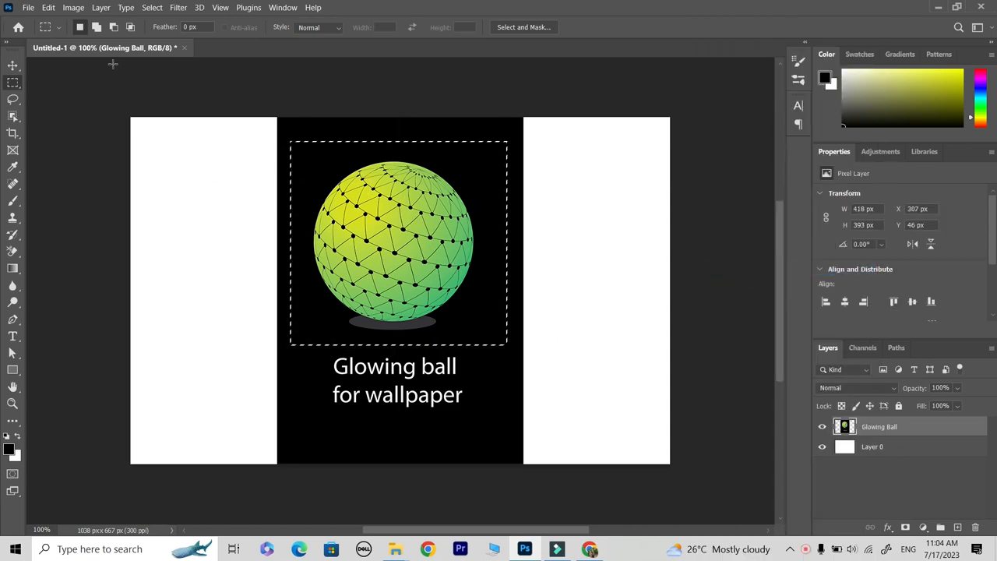
{"action": "left_click", "coordinate": [51, 8]}
{"action": "left_click", "coordinate": [80, 81]}
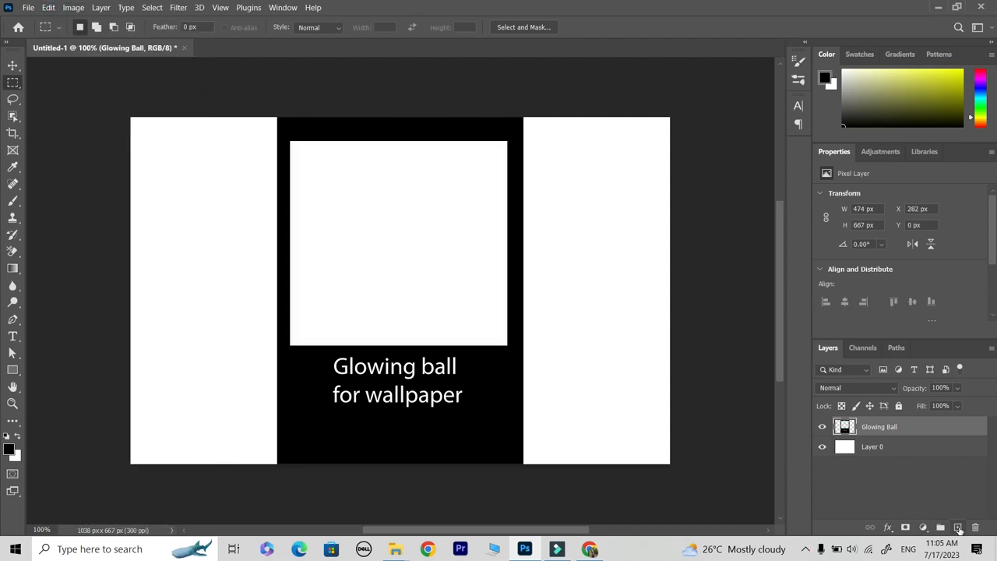
{"action": "left_click", "coordinate": [958, 528]}
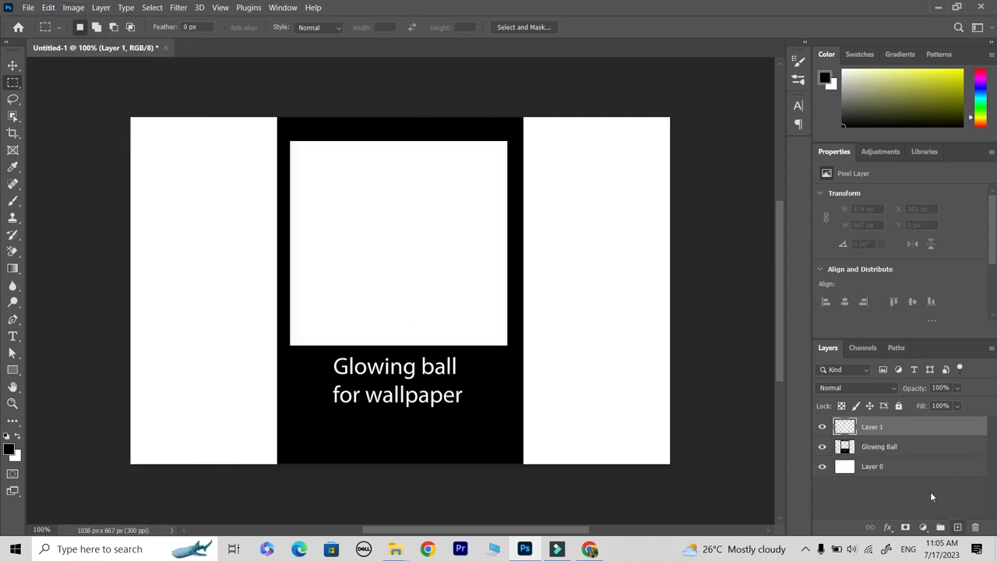
{"action": "left_click", "coordinate": [48, 7]}
{"action": "left_click", "coordinate": [124, 113]}
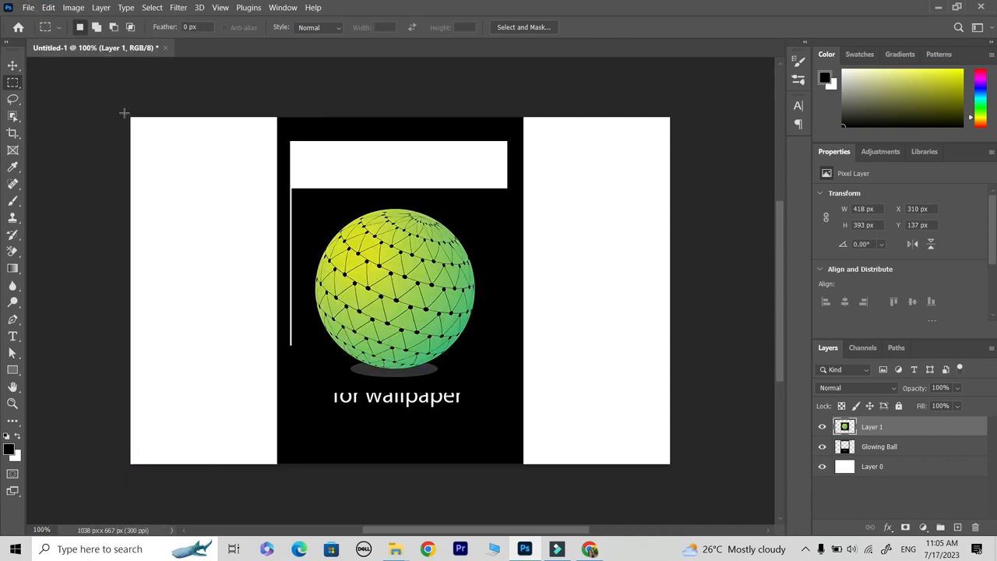
Step: Delete the leftover Glowing Ball layer and move the ball on Layer 1 to about X 325 px, Y 103 px
{"action": "left_click", "coordinate": [12, 65]}
{"action": "left_click_drag", "start_coordinate": [319, 129], "coordinate": [482, 136]}
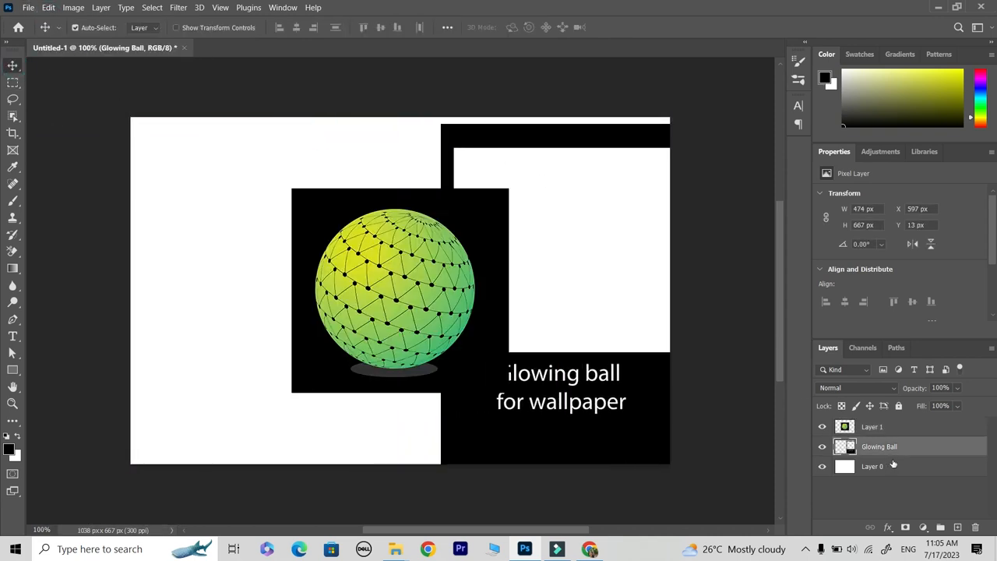
{"action": "left_click", "coordinate": [974, 528]}
{"action": "left_click", "coordinate": [463, 214]}
{"action": "left_click_drag", "start_coordinate": [426, 285], "coordinate": [433, 274]}
Step: Erase the black background around the ball with the Background Eraser at brush size 45
{"action": "left_click_drag", "start_coordinate": [13, 251], "coordinate": [56, 266]}
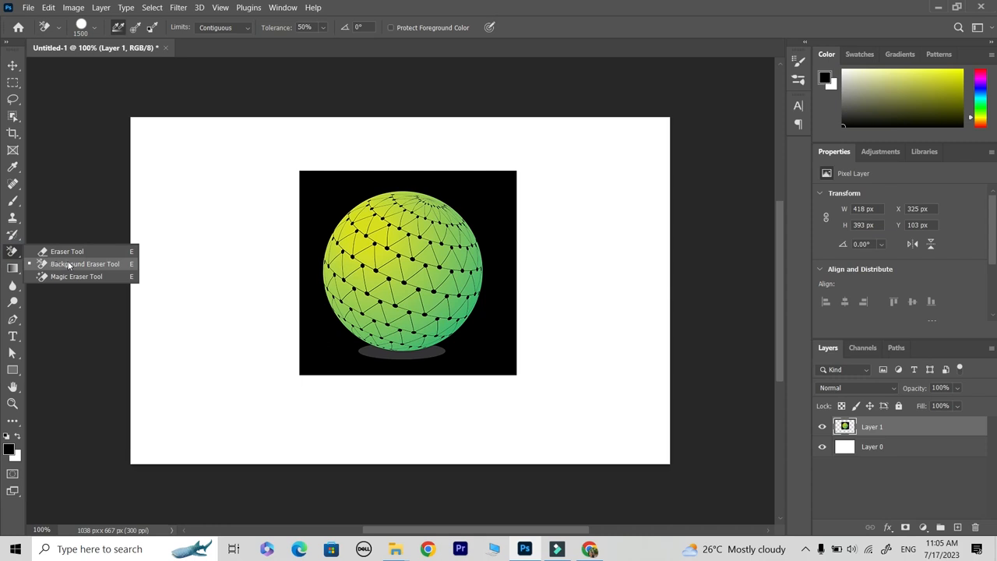
{"action": "left_click", "coordinate": [69, 266]}
{"action": "key", "text": "bracketleft"}
{"action": "key", "text": "bracketleft"}
{"action": "key", "text": "bracketleft"}
{"action": "key", "text": "bracketleft"}
{"action": "key", "text": "bracketleft"}
{"action": "key", "text": "bracketleft"}
{"action": "key", "text": "bracketleft"}
{"action": "key", "text": "bracketleft"}
{"action": "key", "text": "bracketleft"}
{"action": "key", "text": "bracketleft"}
{"action": "left_click", "coordinate": [328, 205]}
{"action": "mouse_move", "coordinate": [327, 205]}
{"action": "left_mouse_down"}
{"action": "mouse_move", "coordinate": [402, 197]}
{"action": "mouse_move", "coordinate": [417, 180]}
{"action": "mouse_move", "coordinate": [489, 192]}
{"action": "mouse_move", "coordinate": [505, 226]}
{"action": "left_mouse_up"}
{"action": "mouse_move", "coordinate": [479, 318]}
{"action": "left_mouse_down"}
{"action": "mouse_move", "coordinate": [400, 373]}
{"action": "mouse_move", "coordinate": [340, 357]}
{"action": "mouse_move", "coordinate": [303, 267]}
{"action": "mouse_move", "coordinate": [389, 348]}
{"action": "mouse_move", "coordinate": [393, 369]}
{"action": "mouse_move", "coordinate": [451, 363]}
{"action": "mouse_move", "coordinate": [527, 310]}
{"action": "mouse_move", "coordinate": [547, 397]}
{"action": "mouse_move", "coordinate": [513, 374]}
{"action": "left_mouse_up"}
Step: Outline the grey shadow beneath the ball with a freehand Lasso selection, delete it, and deselect
{"action": "key", "text": "z"}
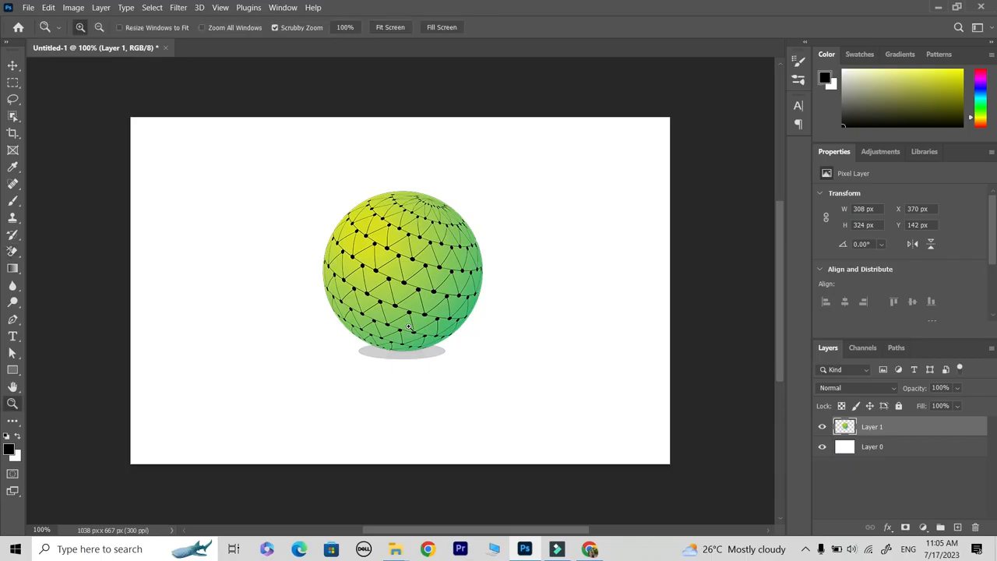
{"action": "left_click", "coordinate": [404, 304]}
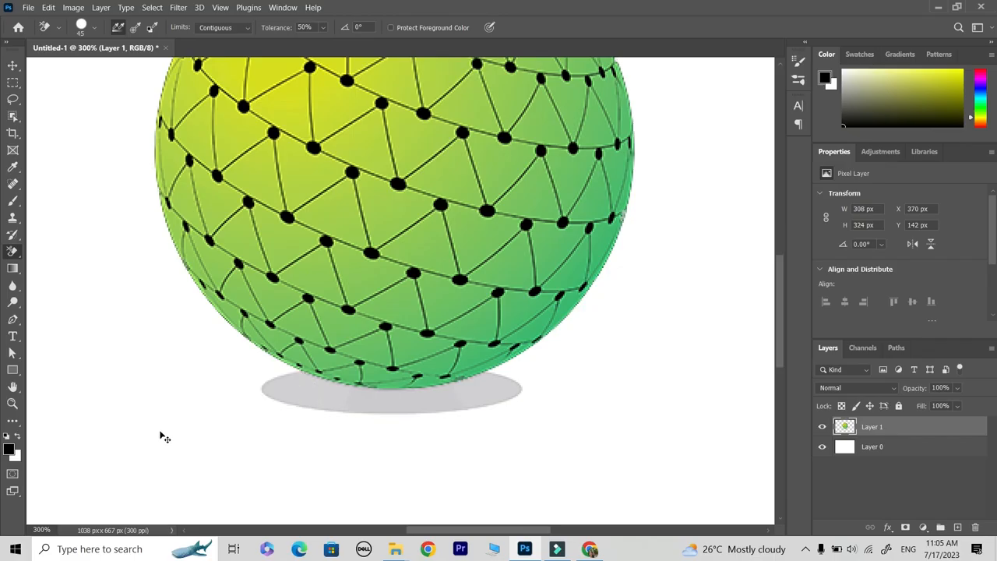
{"action": "left_click", "coordinate": [13, 98]}
{"action": "left_click", "coordinate": [45, 99]}
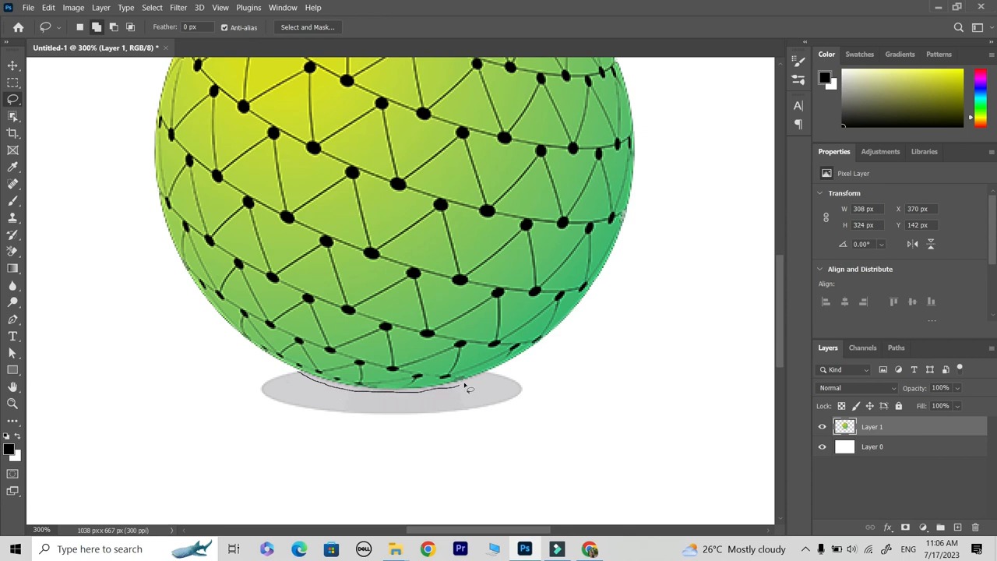
{"action": "mouse_move", "coordinate": [527, 378]}
{"action": "left_mouse_down"}
{"action": "mouse_move", "coordinate": [329, 455]}
{"action": "mouse_move", "coordinate": [197, 395]}
{"action": "mouse_move", "coordinate": [302, 376]}
{"action": "left_mouse_up"}
{"action": "key", "text": "Delete"}
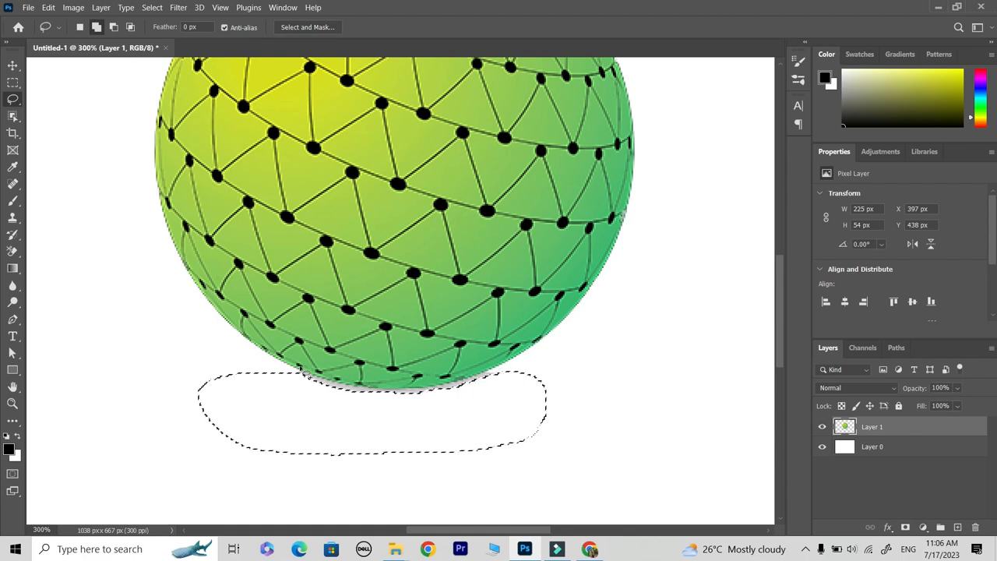
{"action": "left_click", "coordinate": [13, 82]}
{"action": "left_click", "coordinate": [180, 351]}
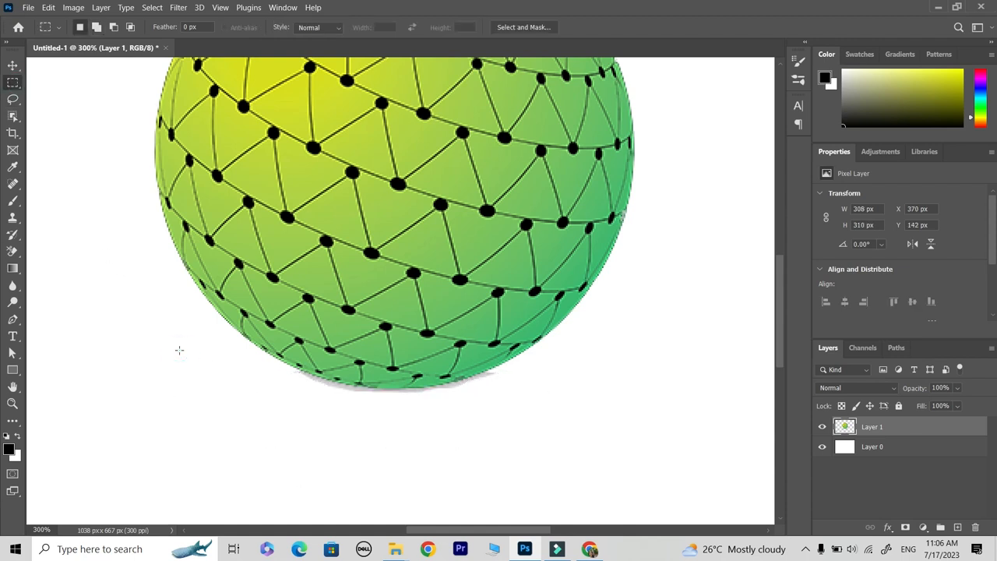
Step: Clean the remaining shadow fringe along the ball's lower edge with the standard Eraser at size 6
{"action": "key", "text": "z"}
{"action": "left_click", "coordinate": [358, 381]}
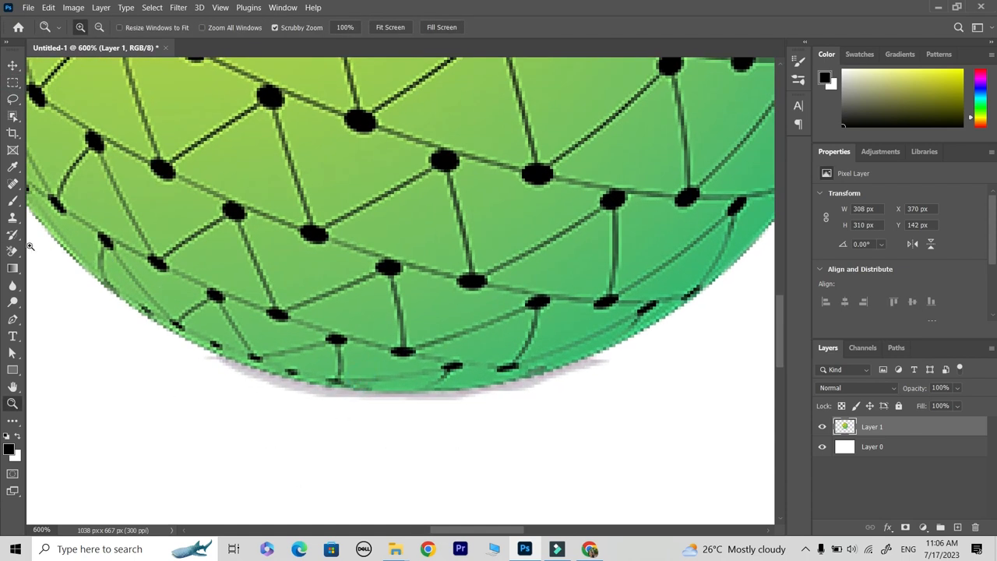
{"action": "left_click", "coordinate": [13, 253]}
{"action": "left_click", "coordinate": [49, 251]}
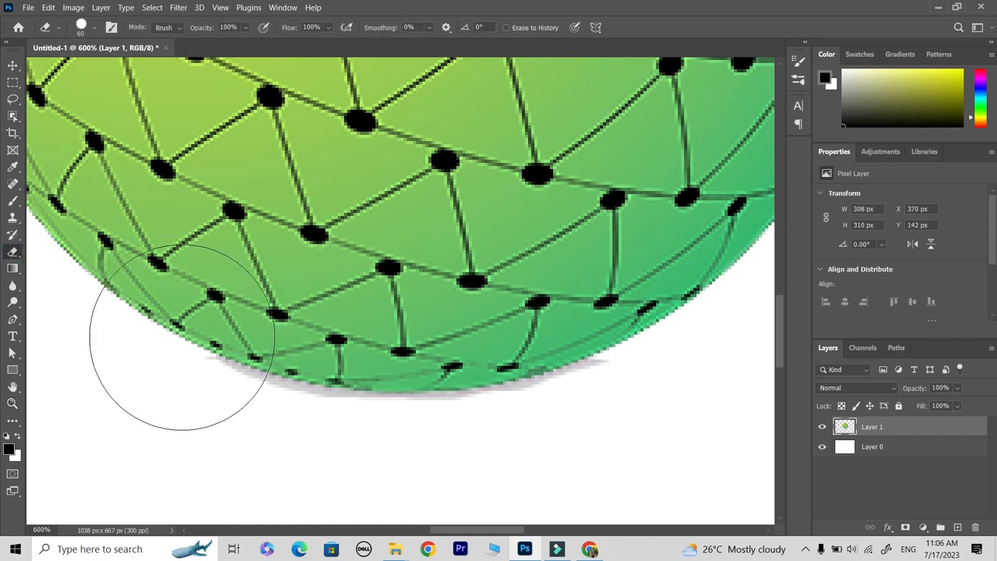
{"action": "key", "text": "bracketleft"}
{"action": "key", "text": "bracketleft"}
{"action": "key", "text": "bracketleft"}
{"action": "key", "text": "bracketleft"}
{"action": "left_click_drag", "start_coordinate": [234, 349], "coordinate": [244, 363]}
{"action": "key", "text": "ctrl+z"}
{"action": "key", "text": "bracketleft"}
{"action": "key", "text": "bracketleft"}
{"action": "key", "text": "bracketleft"}
{"action": "key", "text": "bracketleft"}
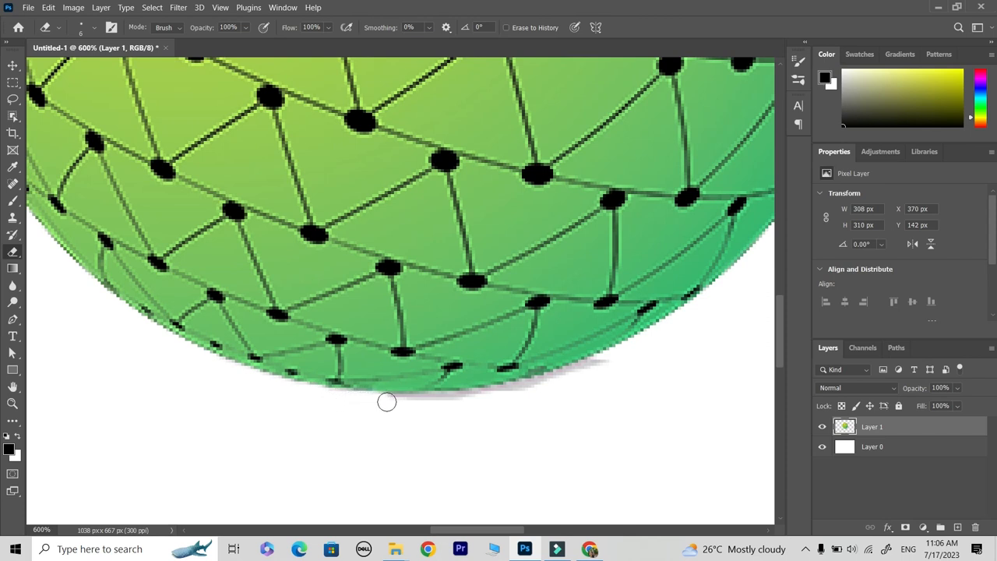
{"action": "left_click_drag", "start_coordinate": [612, 364], "coordinate": [478, 399]}
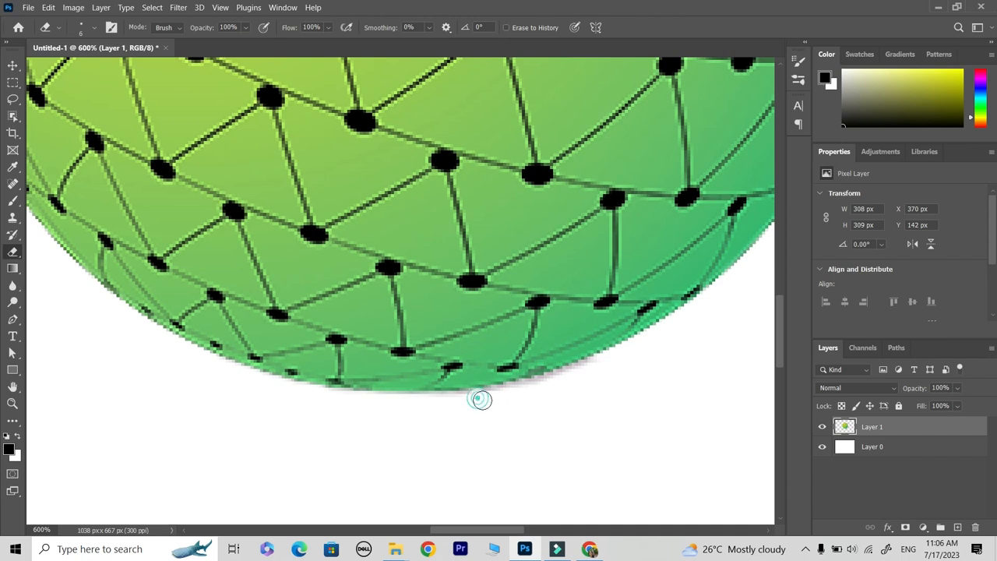
{"action": "left_click_drag", "start_coordinate": [542, 385], "coordinate": [576, 374]}
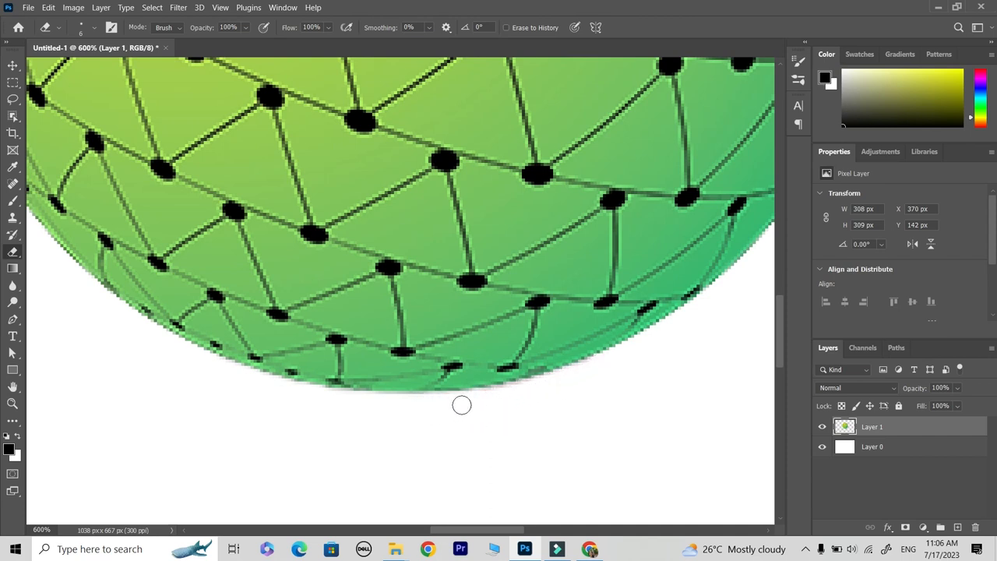
{"action": "key", "text": "z"}
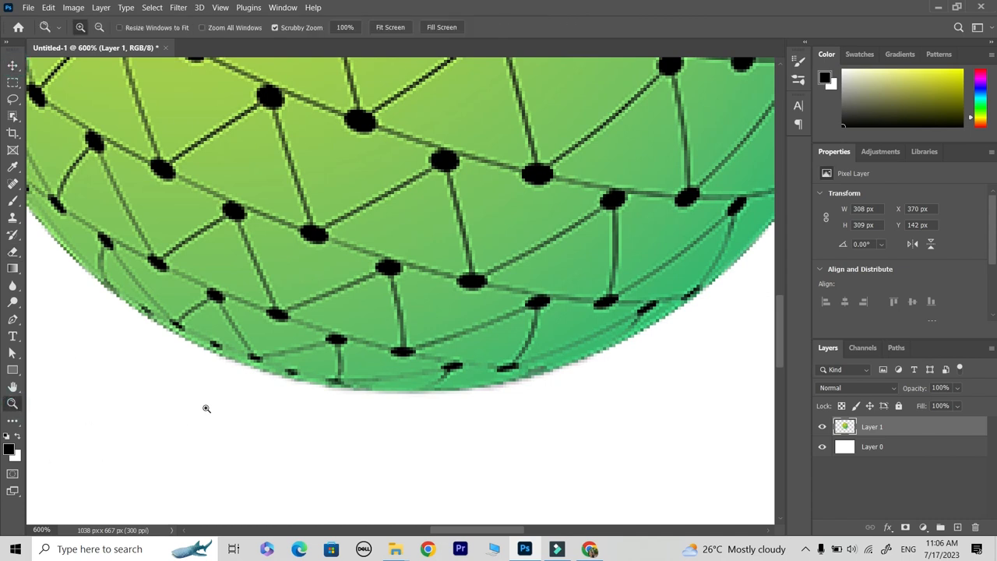
Step: Fill Layer 0 behind the ball with yellow-green using the Paint Bucket, undoing the black fill tried first
{"action": "left_click", "coordinate": [378, 28]}
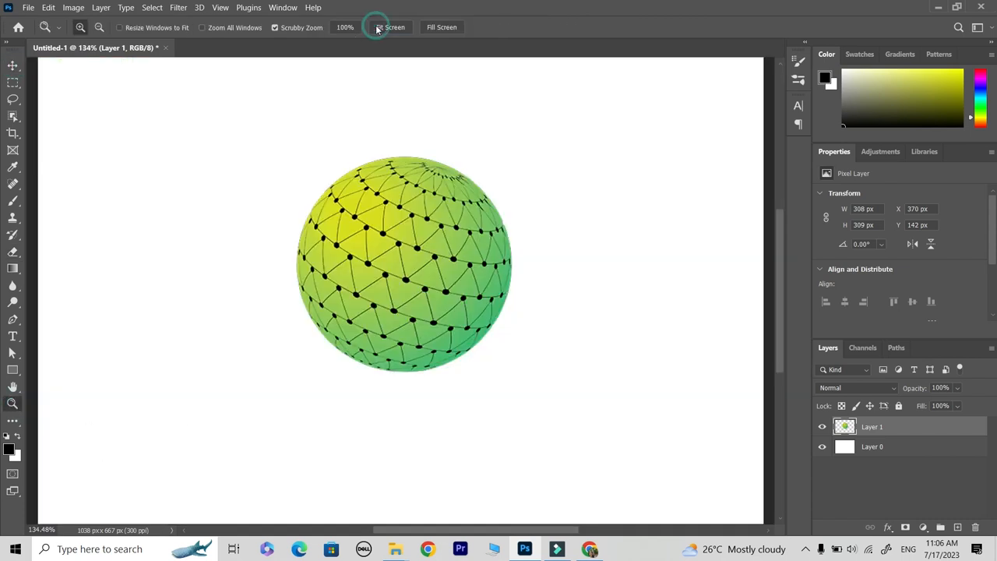
{"action": "left_click", "coordinate": [340, 255], "text": "alt"}
{"action": "left_click", "coordinate": [12, 65]}
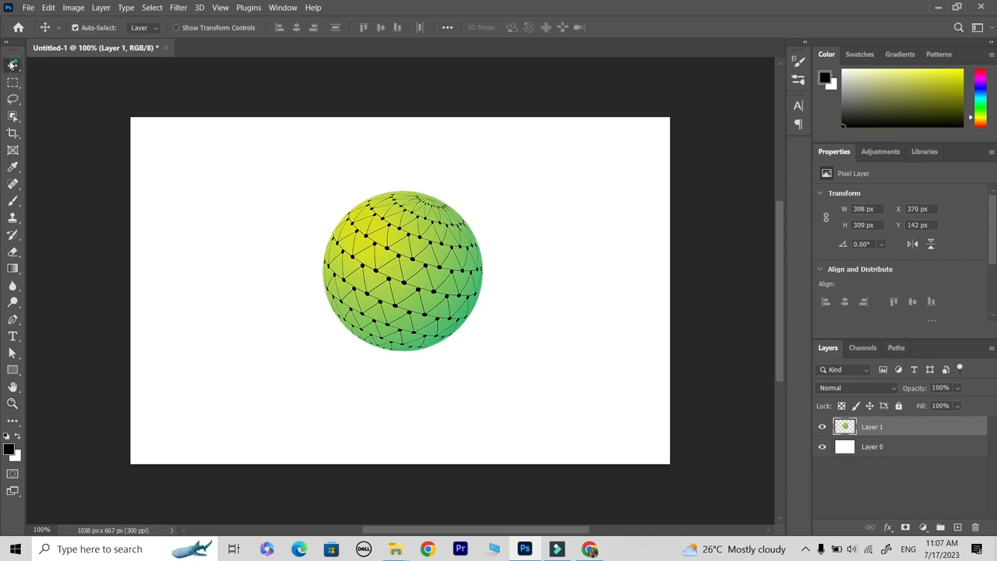
{"action": "left_click", "coordinate": [888, 447]}
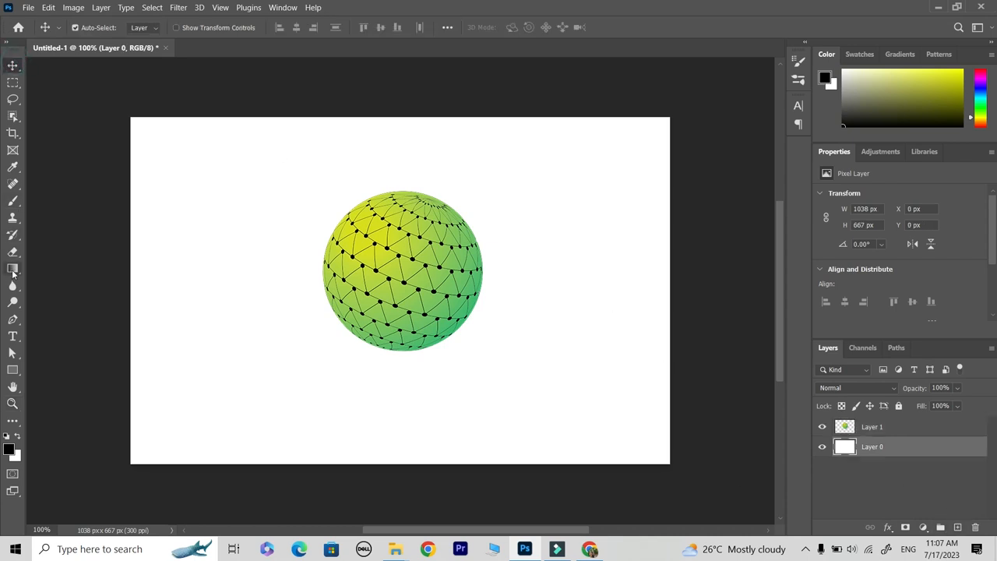
{"action": "right_click", "coordinate": [14, 270]}
{"action": "left_click", "coordinate": [75, 280]}
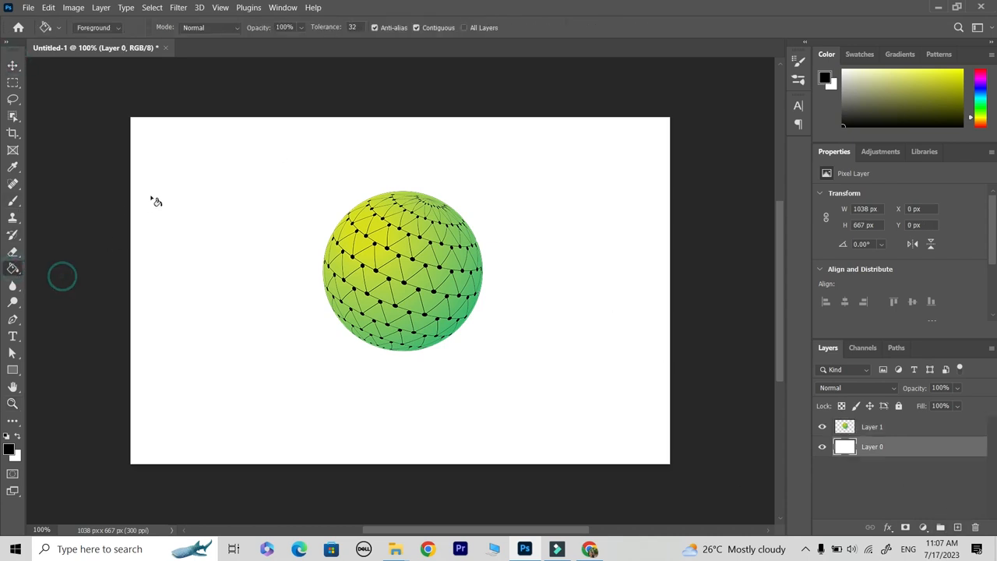
{"action": "left_click", "coordinate": [197, 200]}
{"action": "key", "text": "ctrl+z"}
{"action": "left_click", "coordinate": [945, 78]}
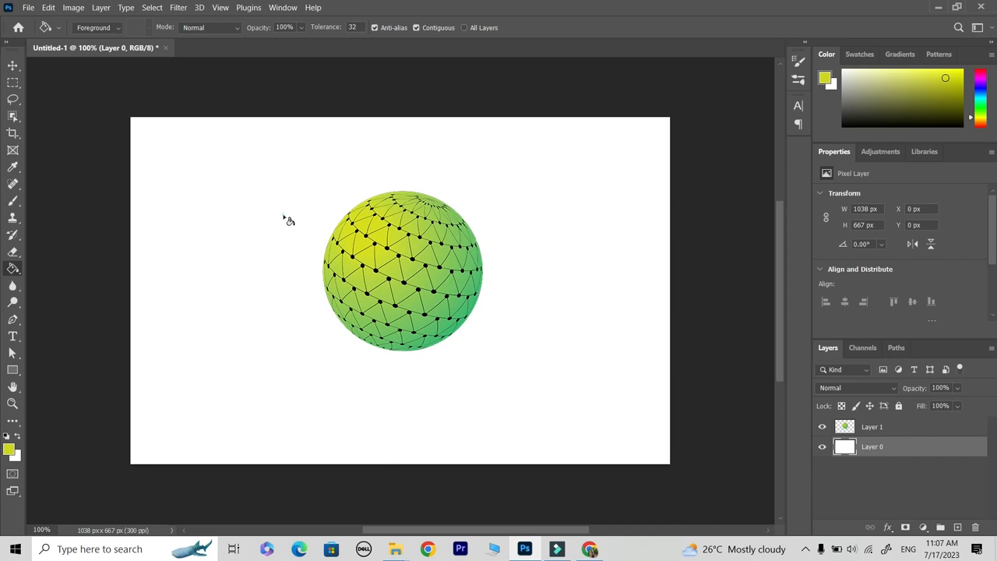
{"action": "left_click", "coordinate": [284, 219]}
{"action": "left_click", "coordinate": [12, 66]}
Step: Check the ball's edges up close against the yellow-green background and nudge the ball slightly downward
{"action": "key", "text": "z"}
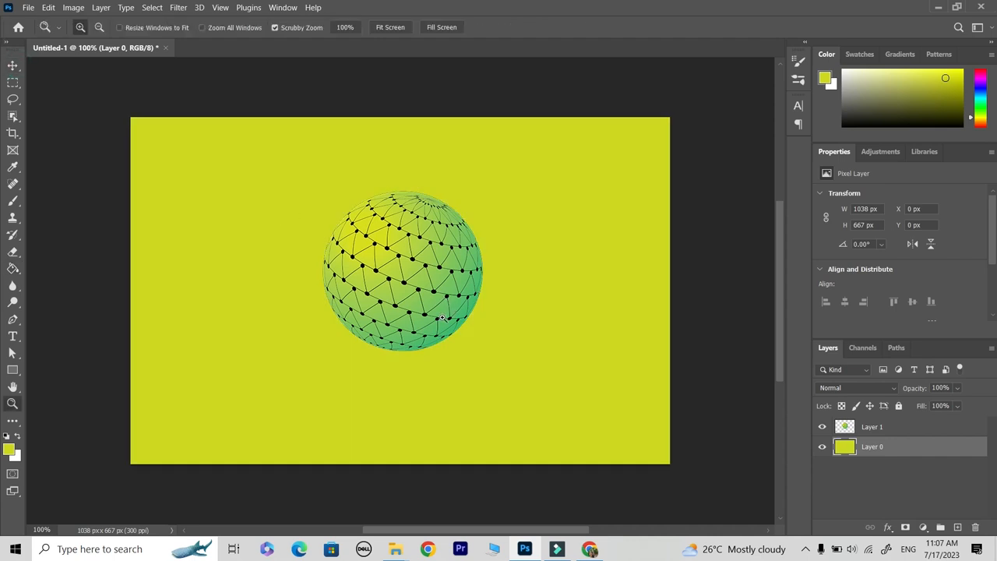
{"action": "left_click", "coordinate": [433, 315]}
{"action": "left_click", "coordinate": [433, 314]}
{"action": "left_click", "coordinate": [598, 347], "text": "alt"}
{"action": "left_click", "coordinate": [598, 347], "text": "alt"}
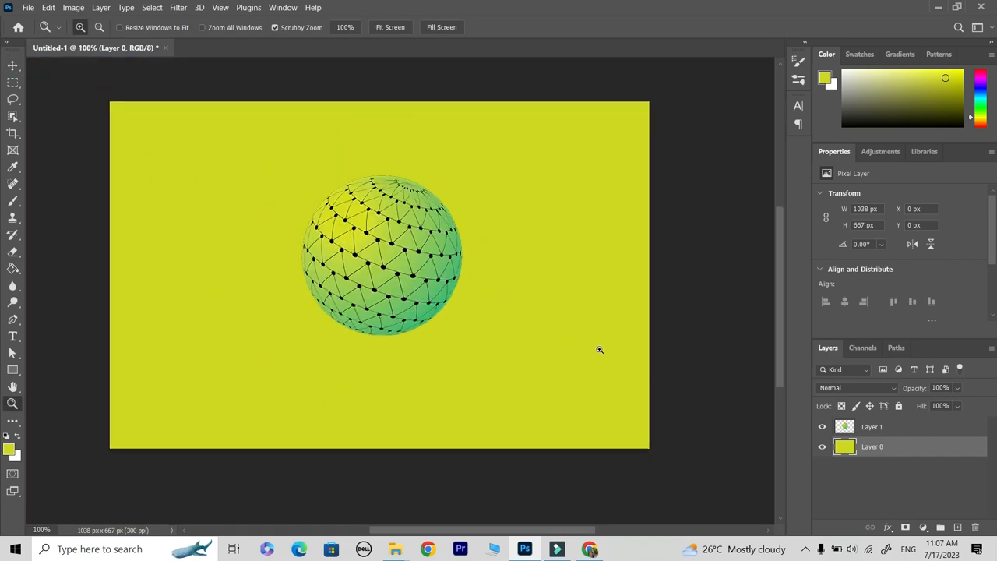
{"action": "left_click", "coordinate": [13, 65]}
{"action": "left_click_drag", "start_coordinate": [380, 229], "coordinate": [373, 248]}
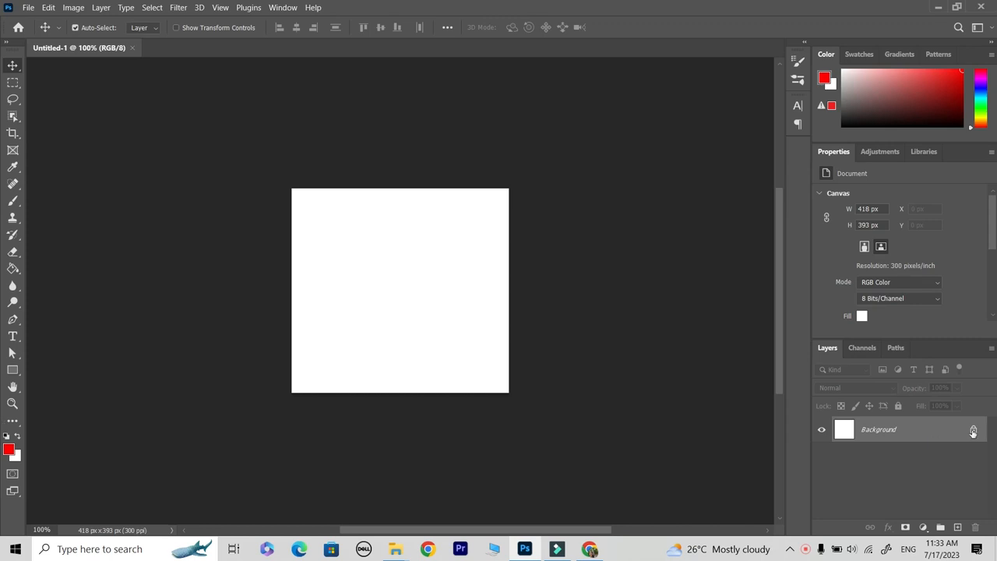
Step: Unlock the white Background layer and add the horizontal text "HOME" on the canvas
{"action": "left_click", "coordinate": [973, 432]}
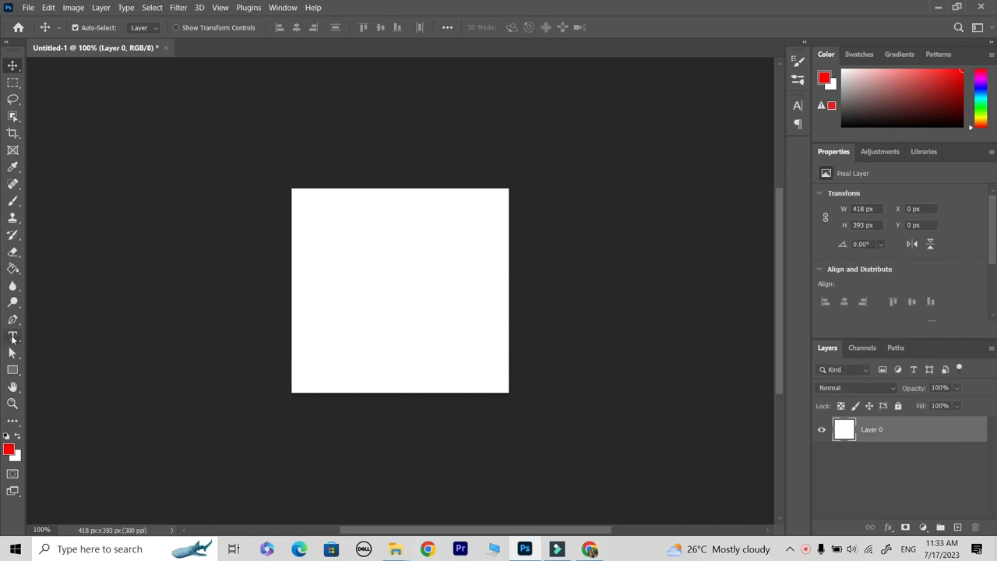
{"action": "left_click", "coordinate": [12, 336]}
{"action": "right_click", "coordinate": [12, 337]}
{"action": "left_click", "coordinate": [71, 333]}
{"action": "left_click", "coordinate": [342, 291]}
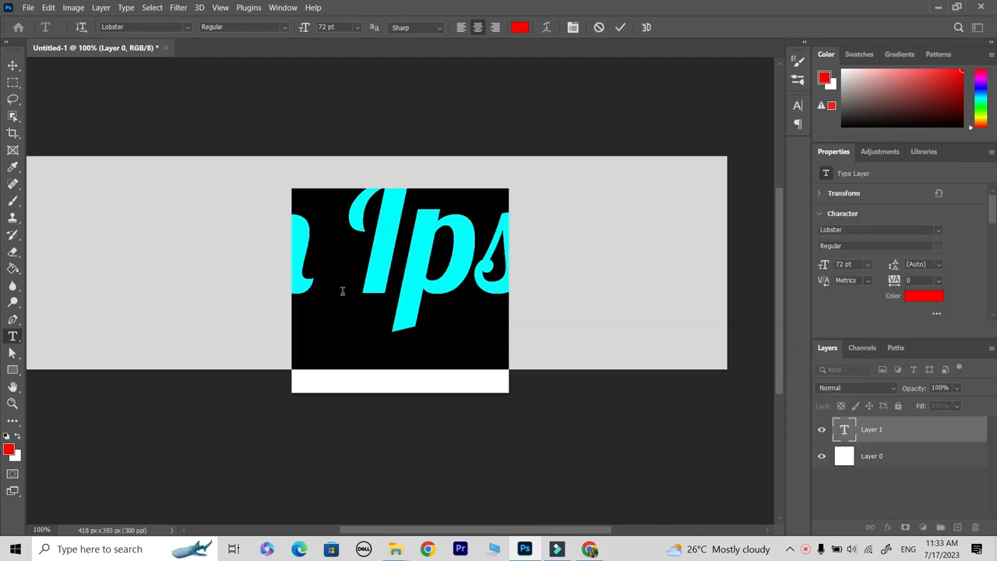
{"action": "key", "text": "BackSpace"}
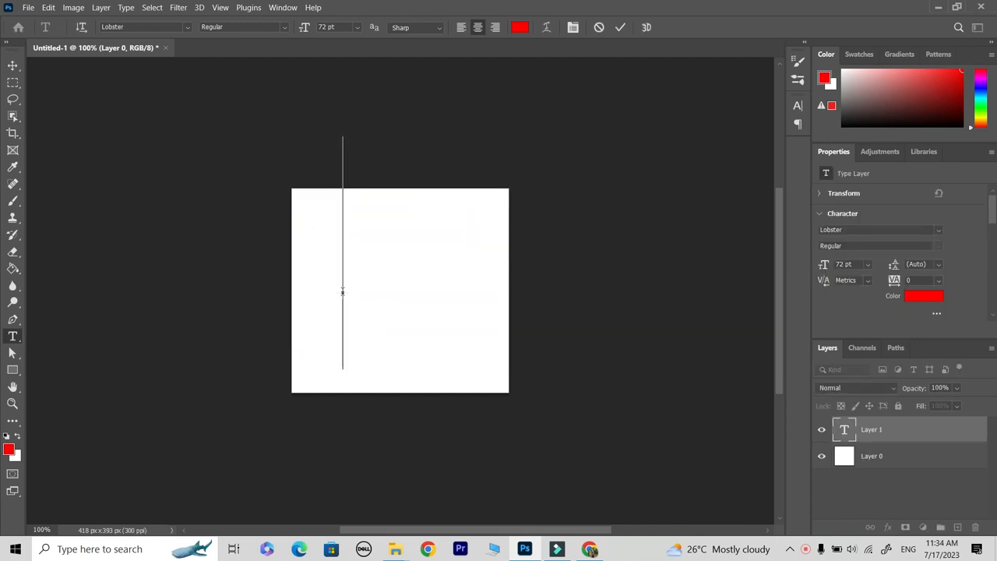
{"action": "type", "text": "HOME"}
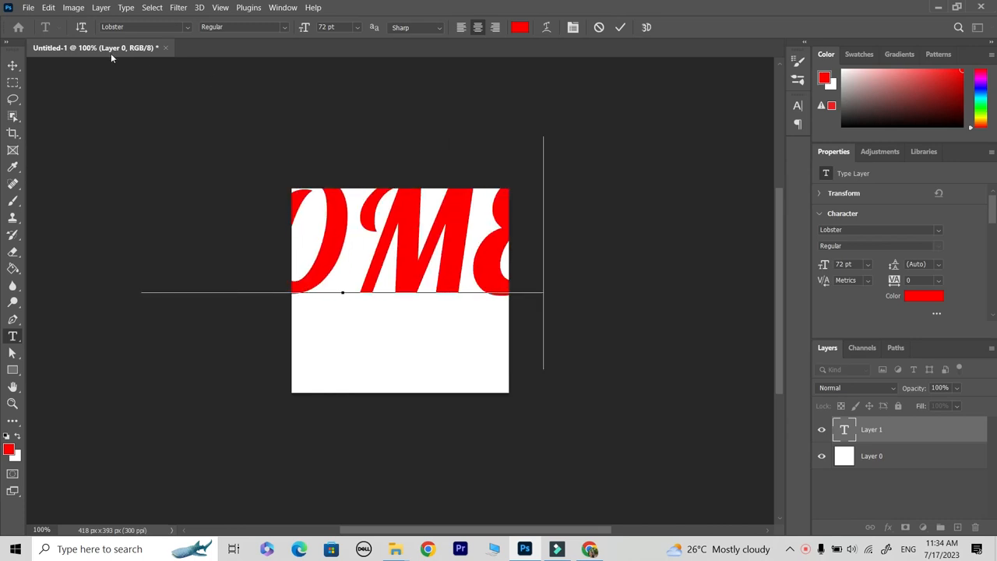
{"action": "left_click", "coordinate": [12, 65]}
Step: Move the HOME text lower and format it as 16 pt Helvetica Now Display XBlack
{"action": "left_click_drag", "start_coordinate": [401, 257], "coordinate": [404, 308]}
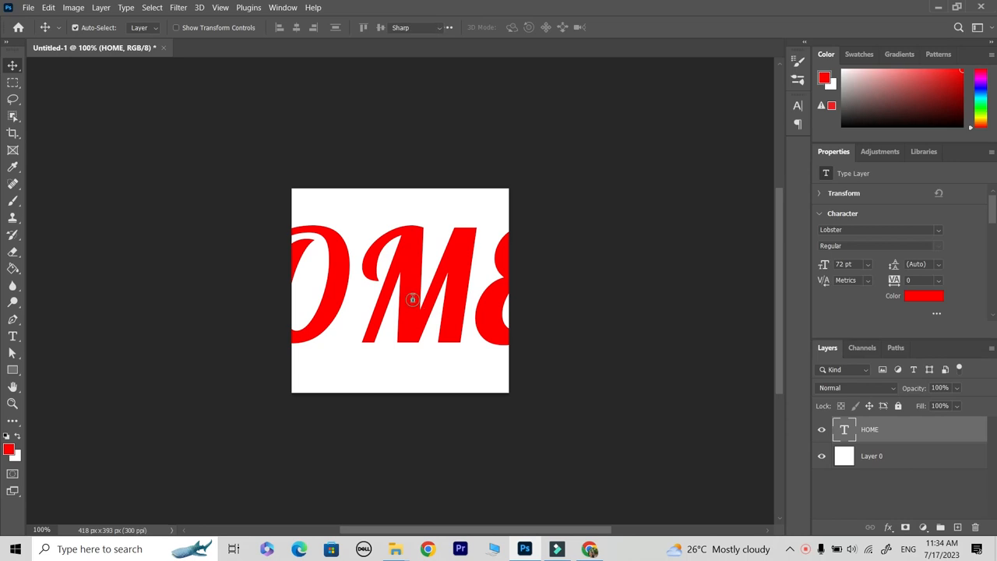
{"action": "double_click", "coordinate": [412, 299]}
{"action": "left_click", "coordinate": [354, 28]}
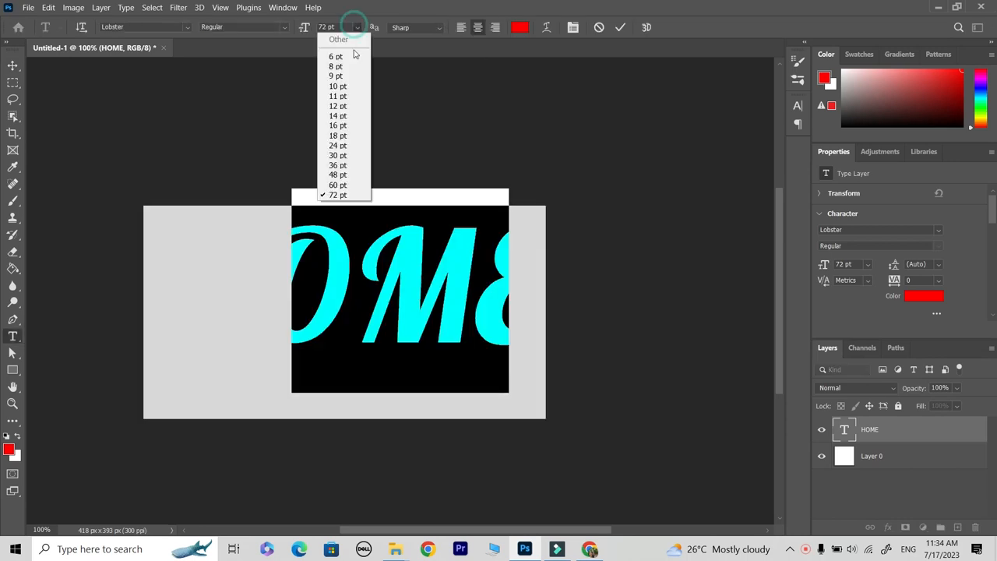
{"action": "left_click", "coordinate": [341, 128]}
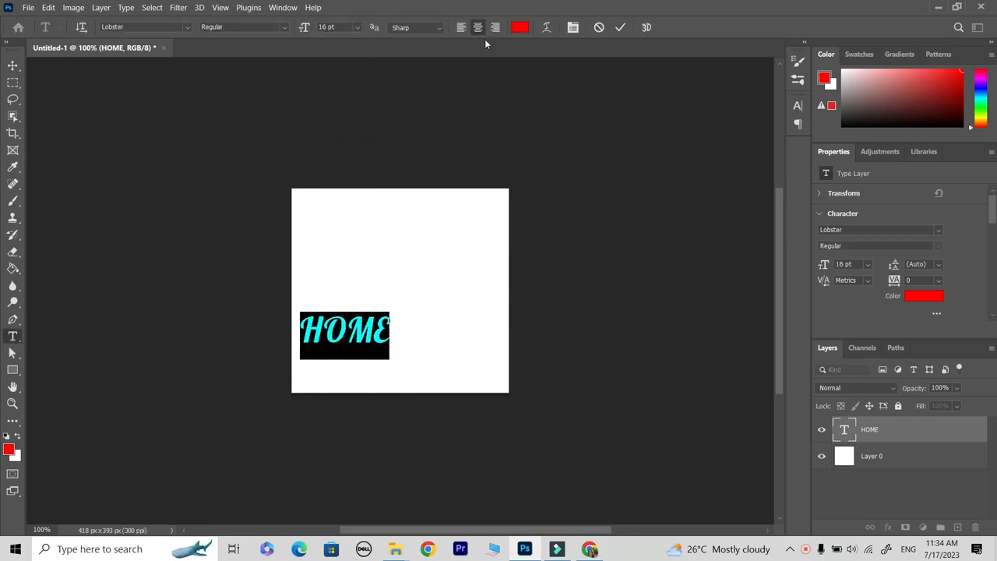
{"action": "left_click", "coordinate": [187, 27]}
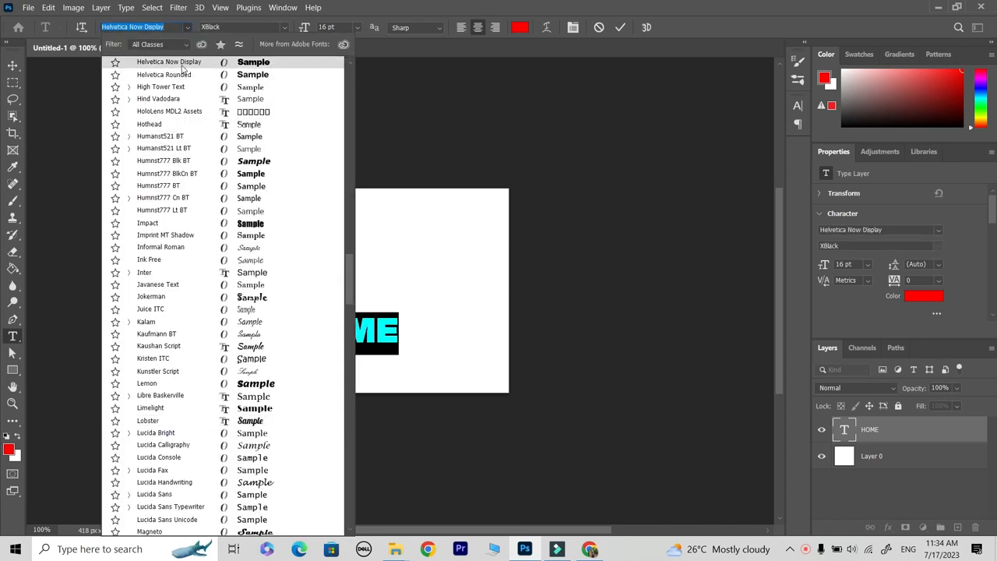
{"action": "left_click", "coordinate": [181, 64]}
Step: Centre the HOME text on the canvas and scale it proportionally to about 176%
{"action": "left_click", "coordinate": [13, 66]}
{"action": "left_click_drag", "start_coordinate": [356, 330], "coordinate": [478, 240]}
{"action": "key", "text": "ctrl+t"}
{"action": "left_click_drag", "start_coordinate": [403, 301], "coordinate": [412, 306]}
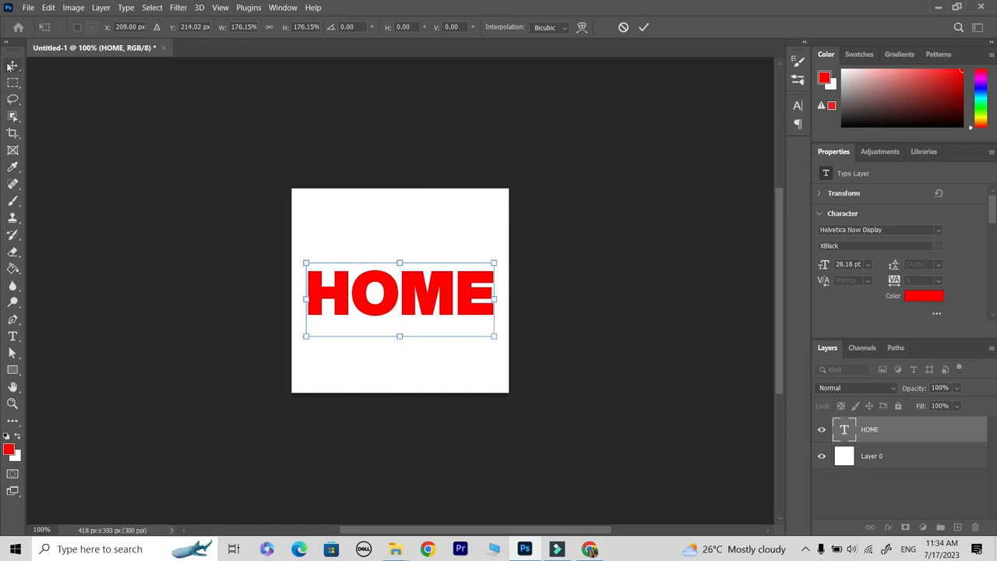
{"action": "key", "text": "Return"}
{"action": "left_click", "coordinate": [340, 239]}
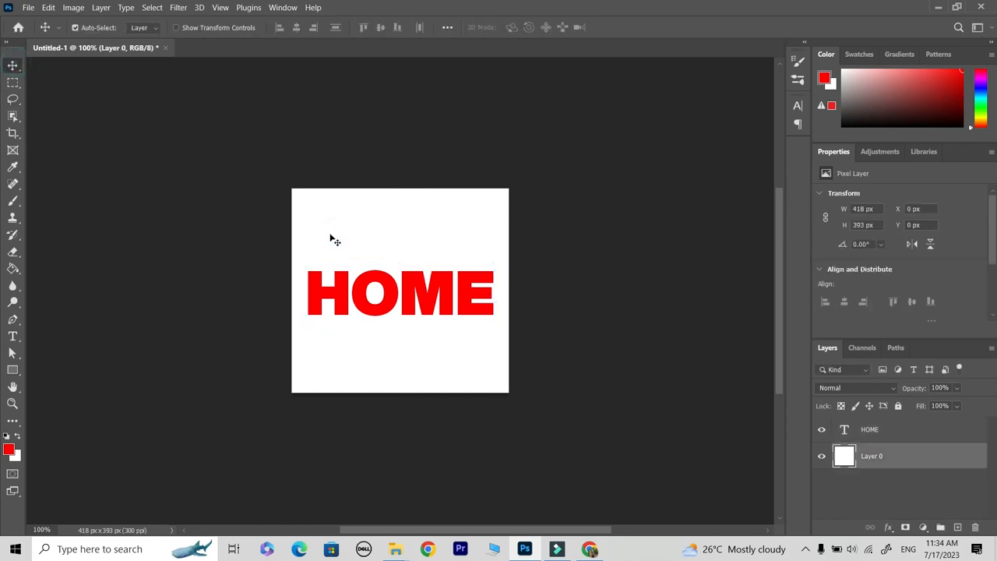
{"action": "left_click", "coordinate": [385, 306]}
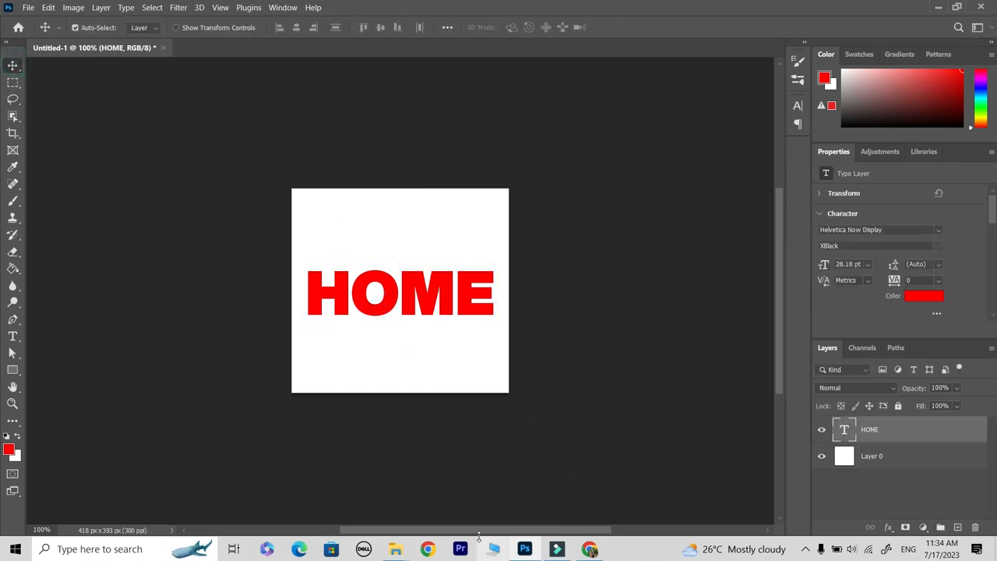
Step: Place the flower image "background.jfif" from the desktop above the HOME text at its fitted size
{"action": "left_click", "coordinate": [995, 550]}
{"action": "left_click_drag", "start_coordinate": [172, 347], "coordinate": [421, 359]}
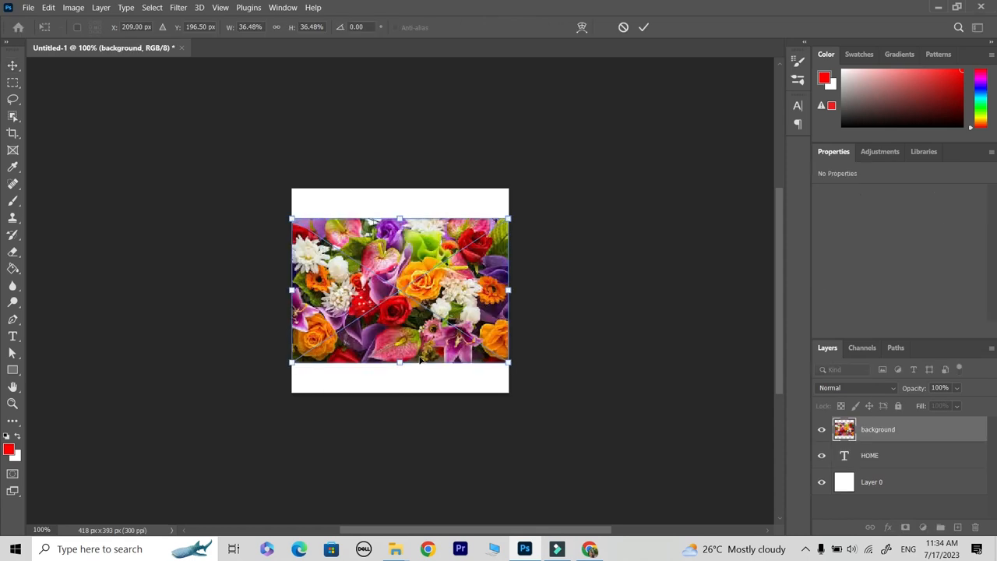
{"action": "left_click", "coordinate": [11, 67]}
{"action": "left_click", "coordinate": [350, 204]}
{"action": "left_click", "coordinate": [390, 290]}
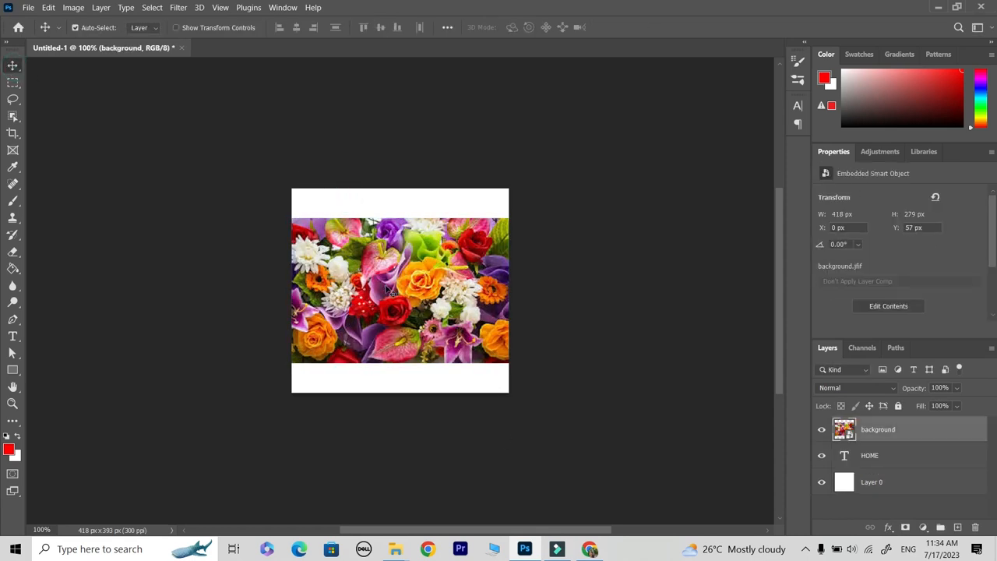
Step: Rasterize the flower image layer and clip it to the HOME text with a clipping mask
{"action": "right_click", "coordinate": [881, 433]}
{"action": "left_click", "coordinate": [778, 271]}
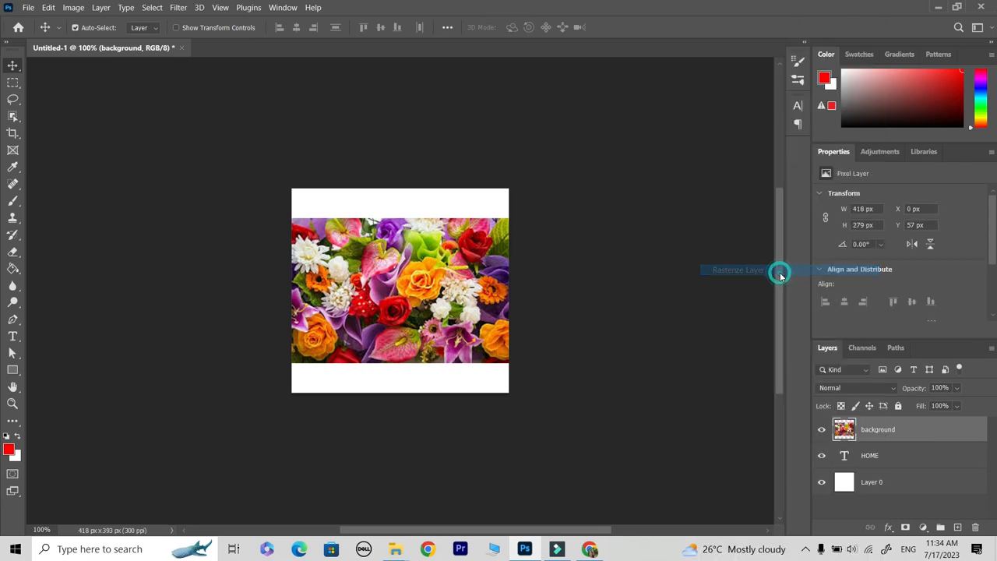
{"action": "right_click", "coordinate": [870, 432]}
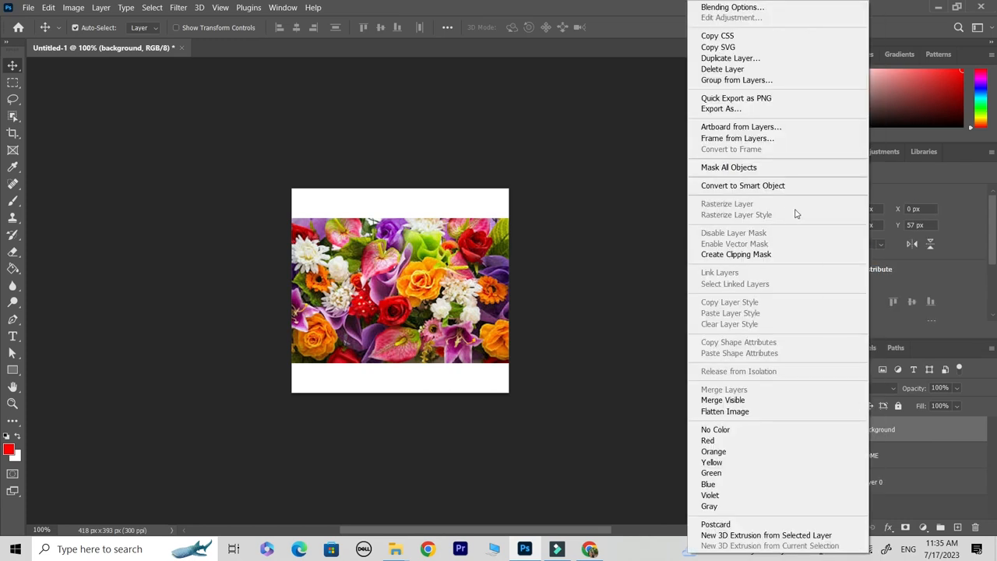
{"action": "left_click", "coordinate": [763, 257]}
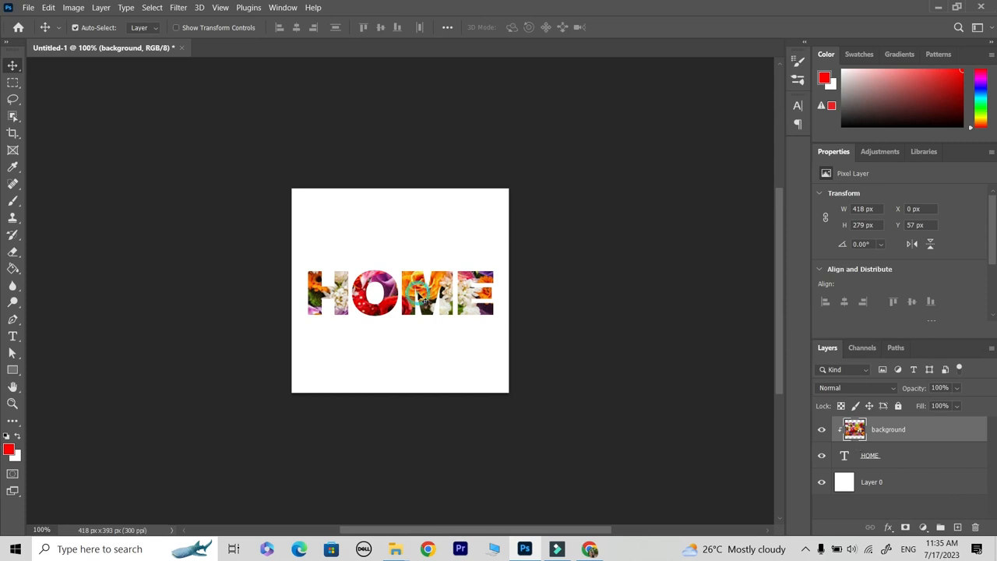
Step: Shift the flower image slightly within the HOME letters and check the artwork up close
{"action": "left_click_drag", "start_coordinate": [421, 294], "coordinate": [414, 300]}
{"action": "left_click", "coordinate": [361, 227]}
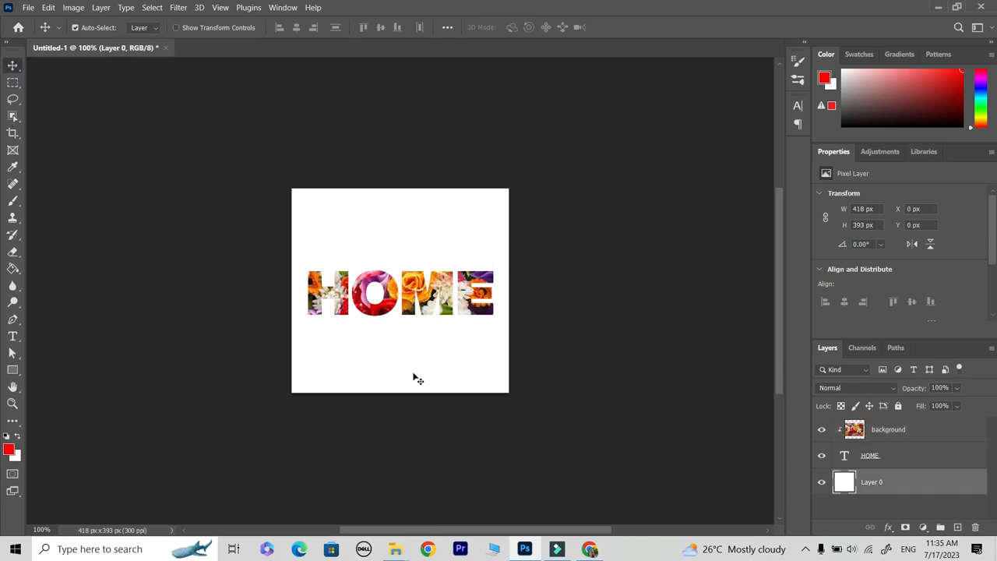
{"action": "key", "text": "z"}
{"action": "left_click", "coordinate": [413, 312]}
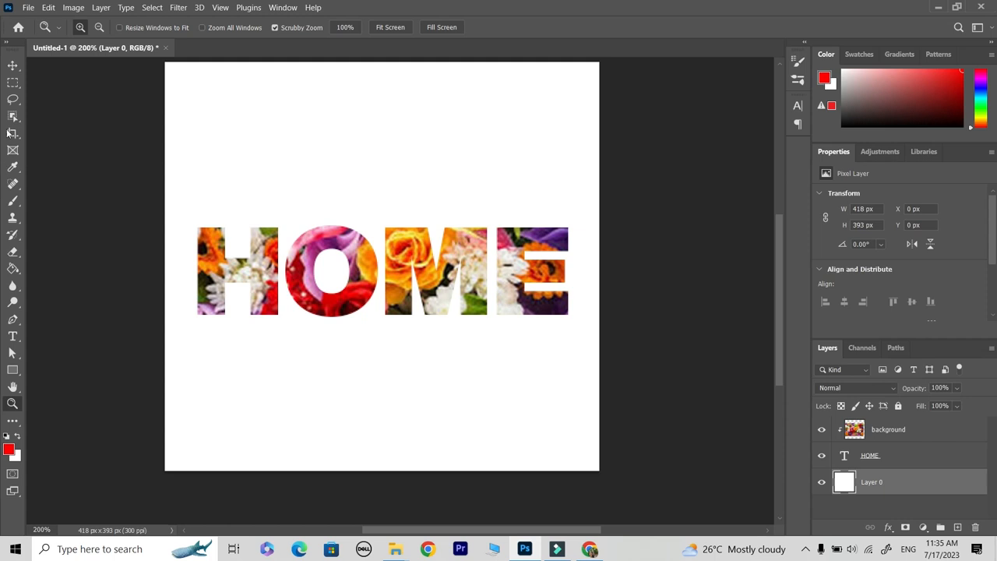
{"action": "left_click", "coordinate": [13, 65]}
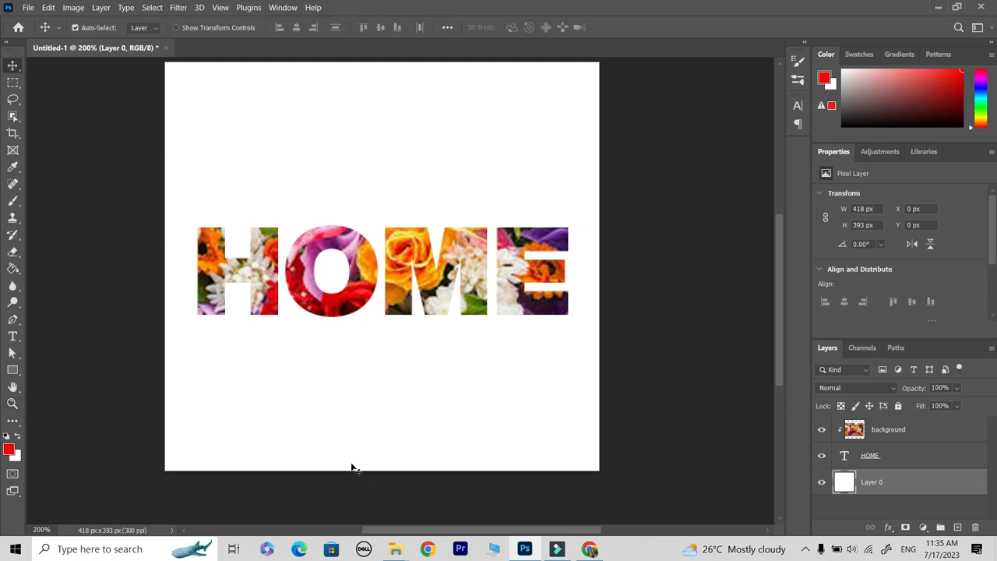